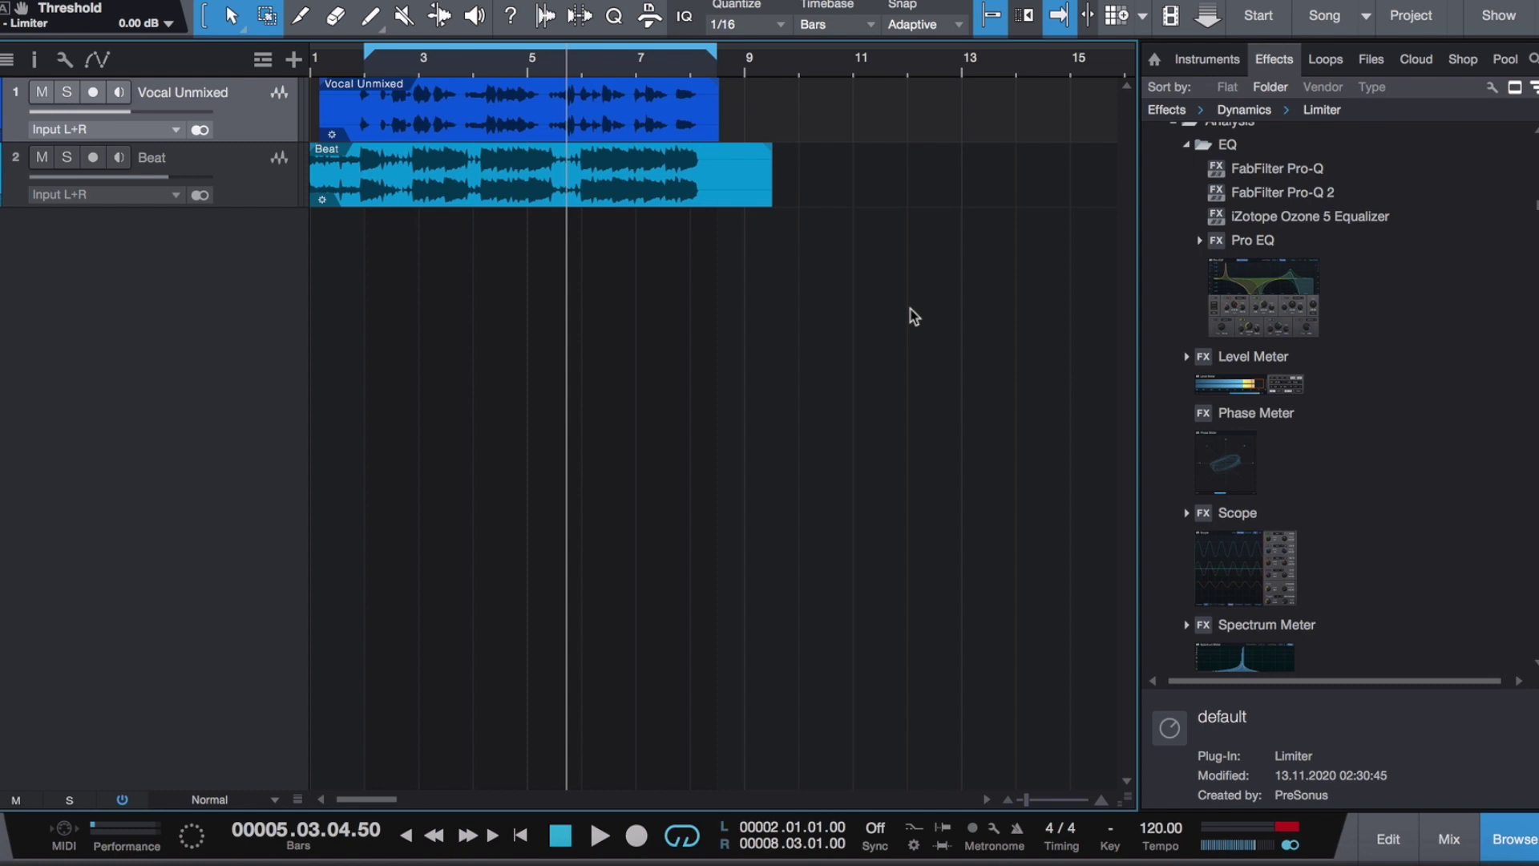
# - Play the song from near bar 1 for a few seconds, then stop playback
pyautogui.click(343, 72)
pyautogui.press('space')
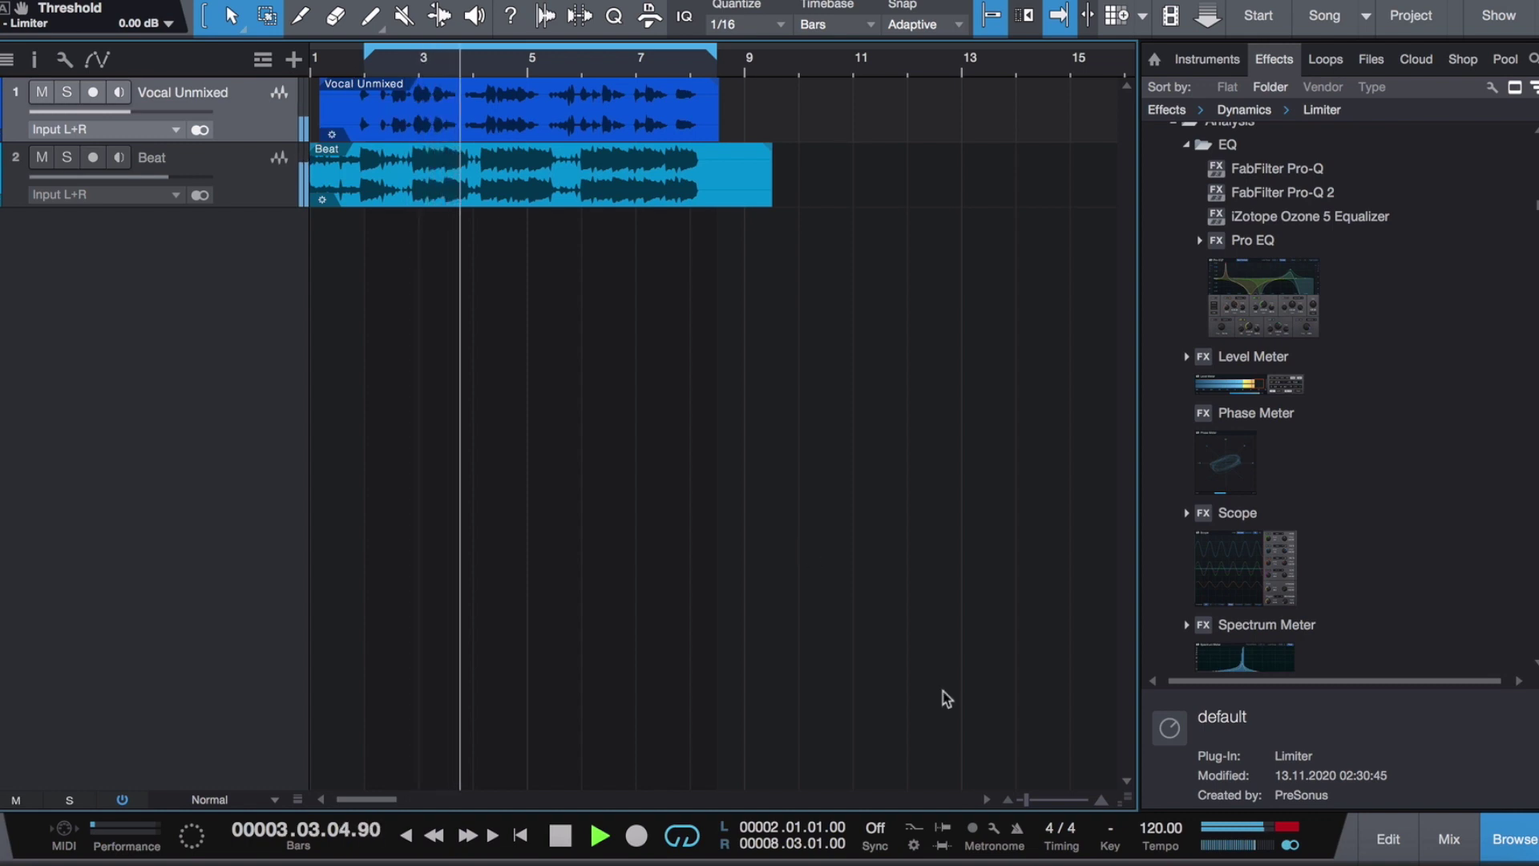
pyautogui.click(1449, 838)
pyautogui.click(1450, 838)
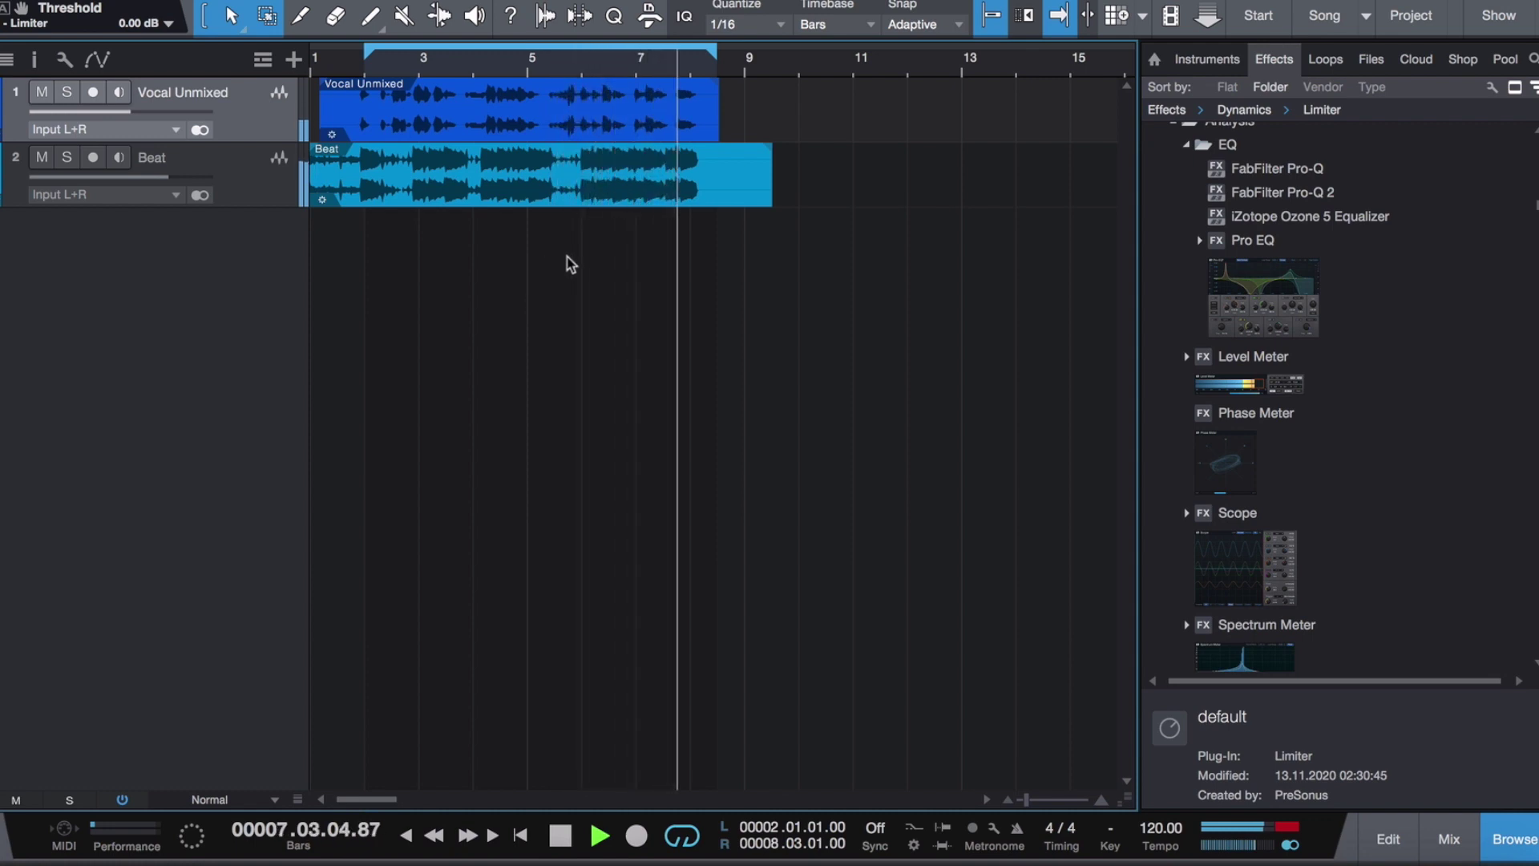
pyautogui.press('space')
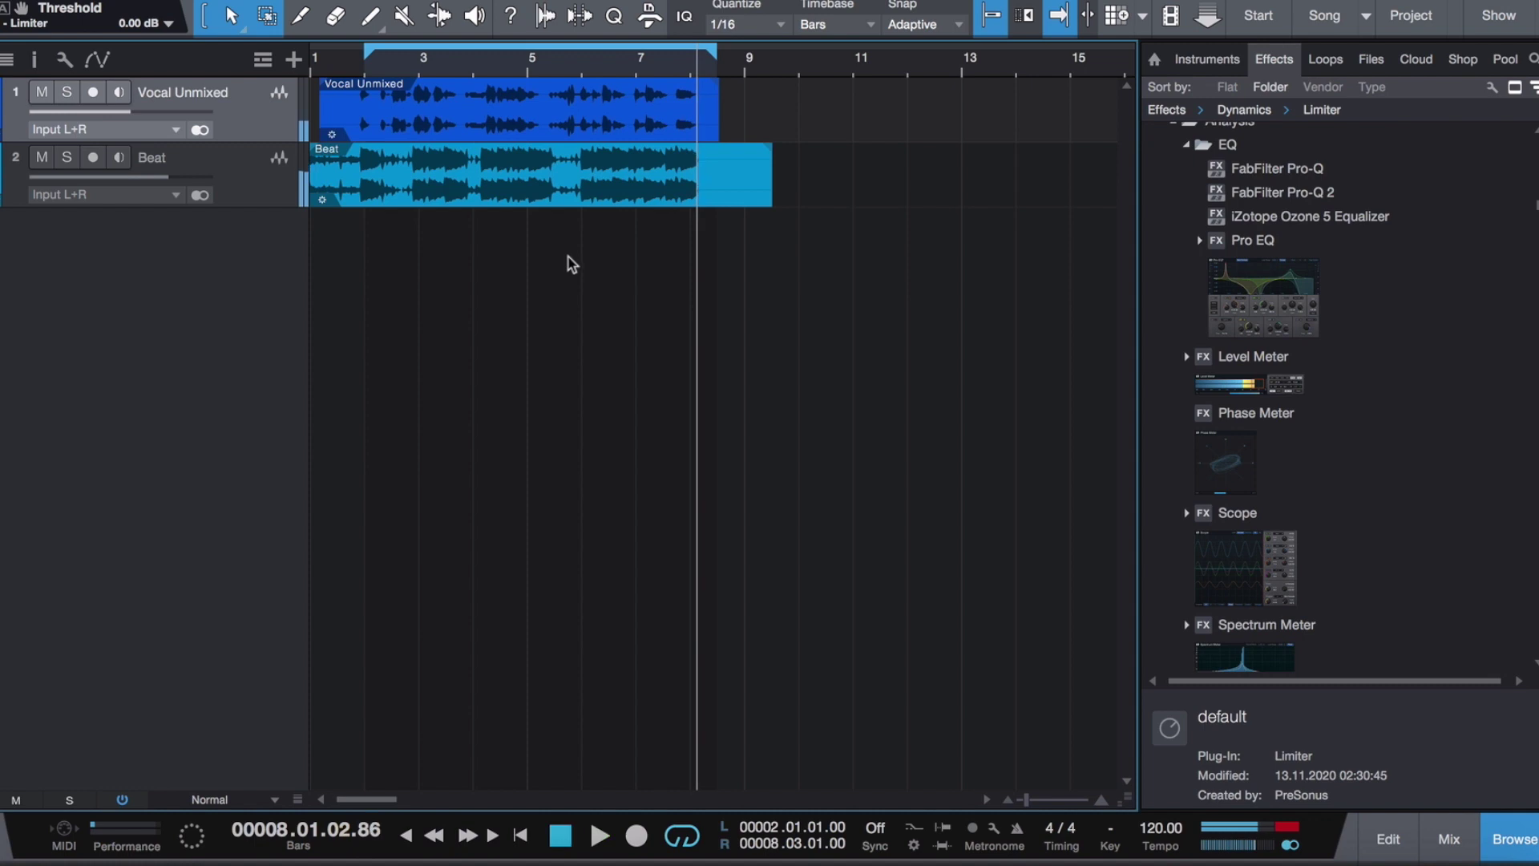
# - Show the mixer and open Auto-Tune Pro on Vocal Unmixed (Retune Speed 10, B major)
pyautogui.click(1448, 839)
pyautogui.click(1114, 573)
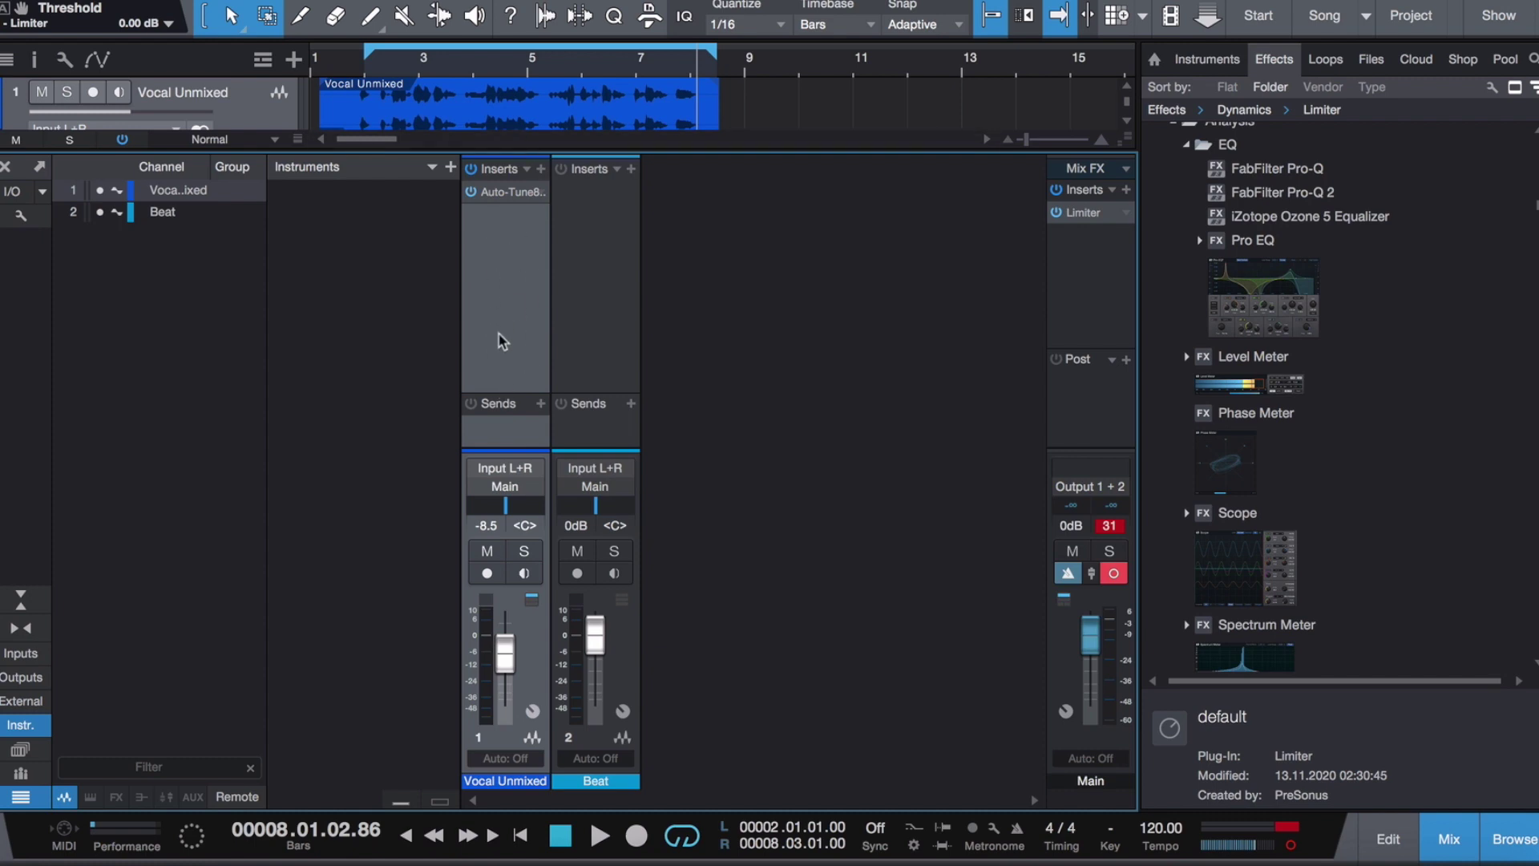
pyautogui.doubleClick(513, 194)
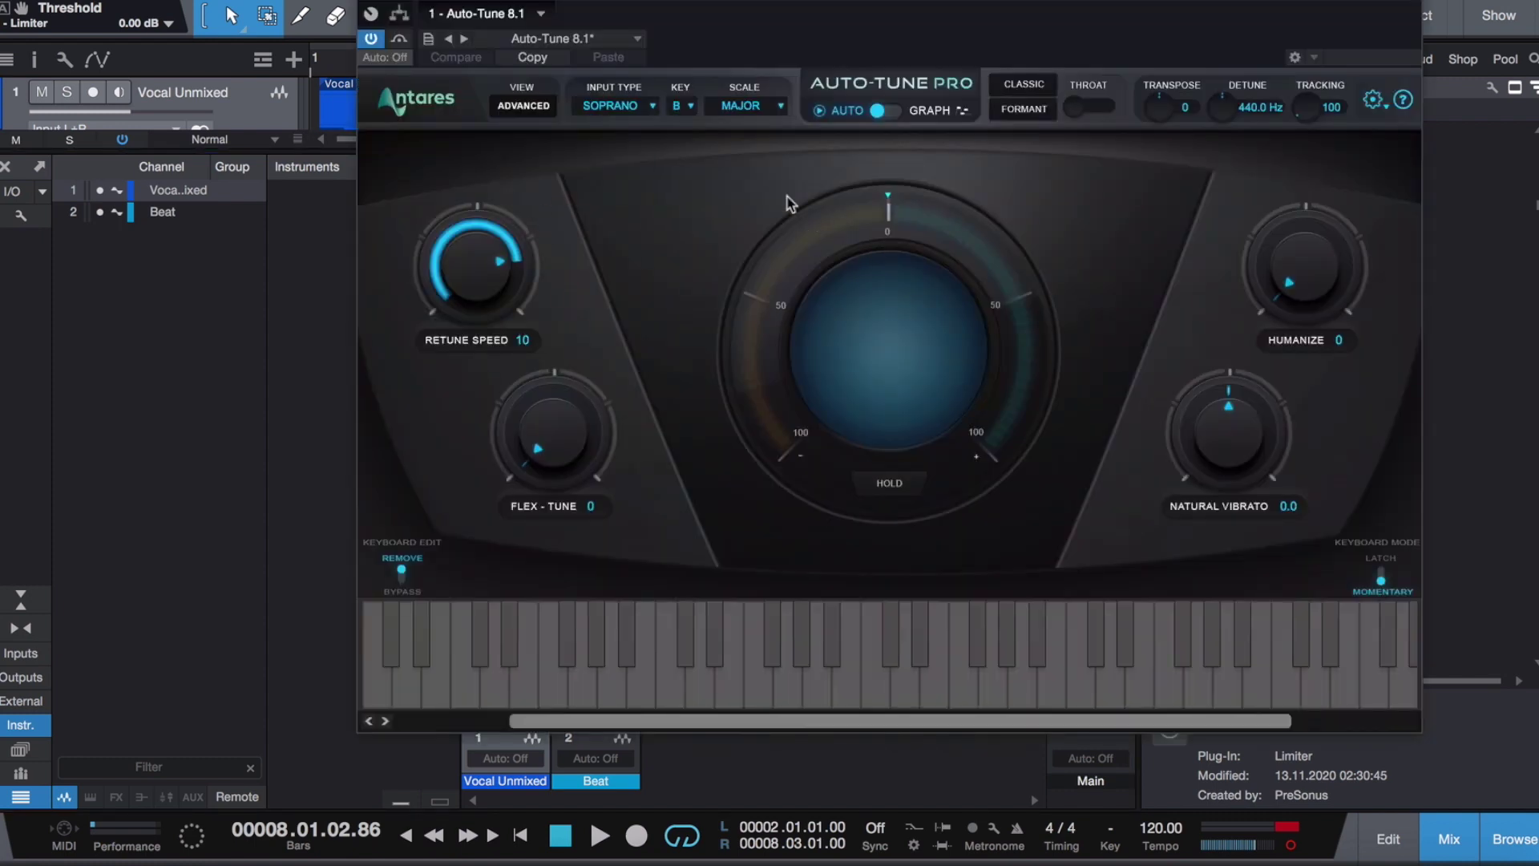
# - Add Pro EQ from the Effects browser after Auto-Tune on the Vocal Unmixed inserts
pyautogui.click(1411, 4)
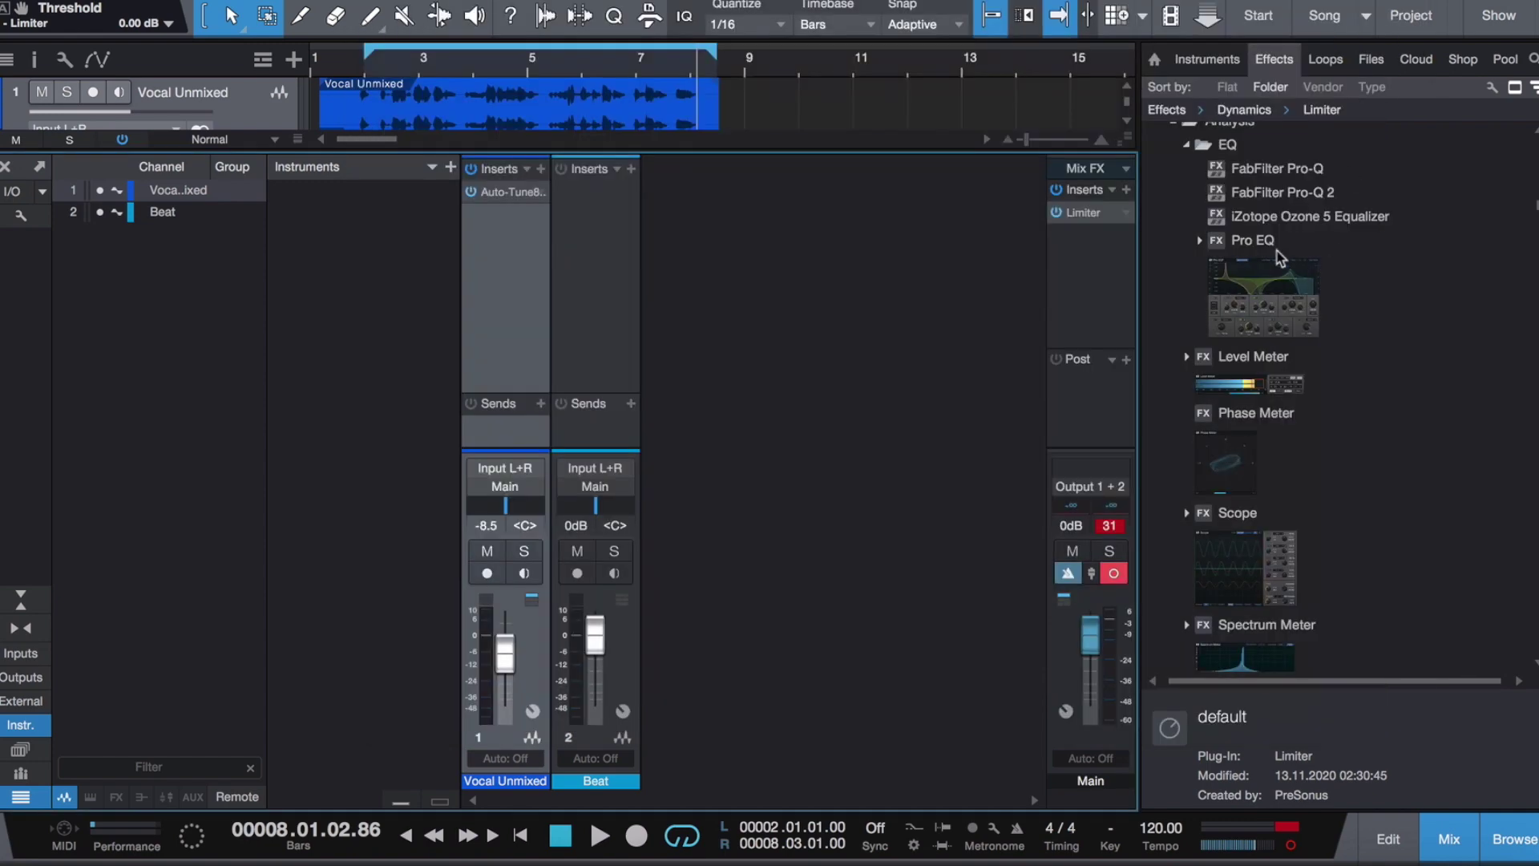
pyautogui.moveTo(1276, 245); pyautogui.dragTo(533, 252)
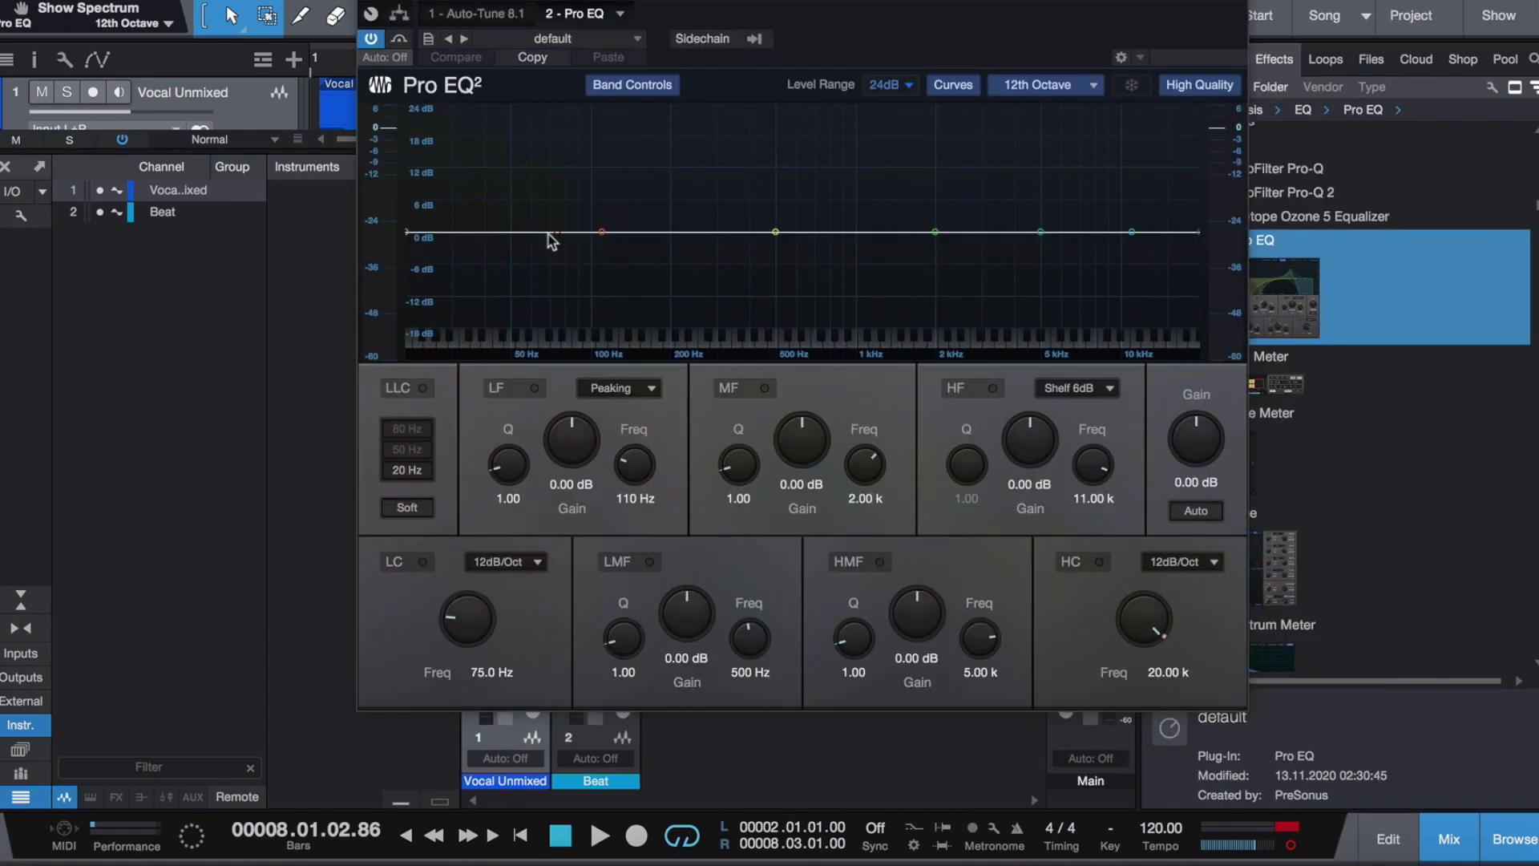
pyautogui.moveTo(606, 4); pyautogui.dragTo(904, 65)
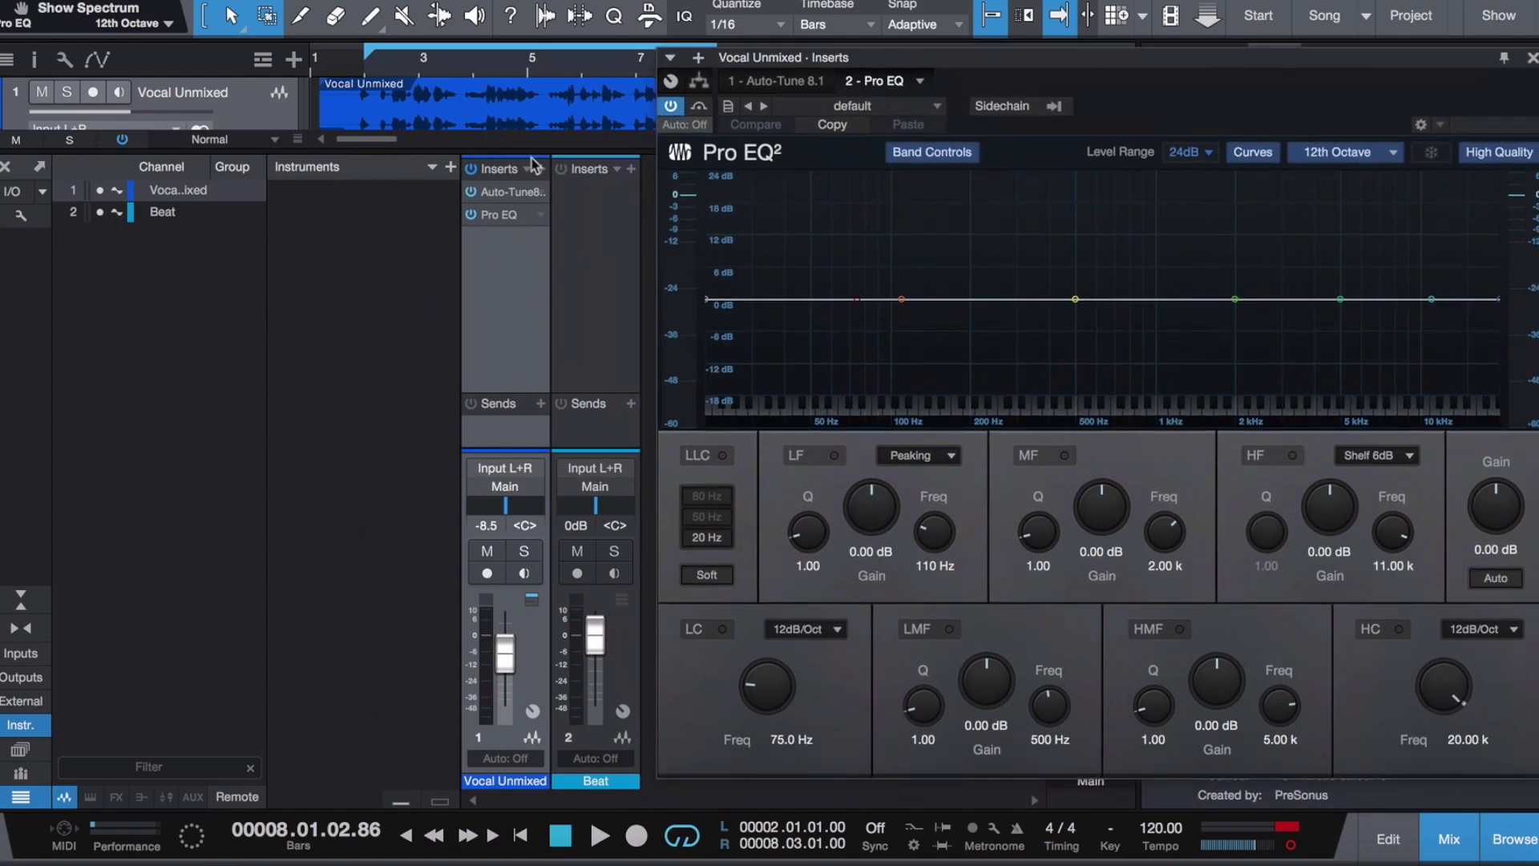
# - Return to the arrangement and play the song so the vocal spectrum shows in Pro EQ
pyautogui.click(1447, 842)
pyautogui.press('space')
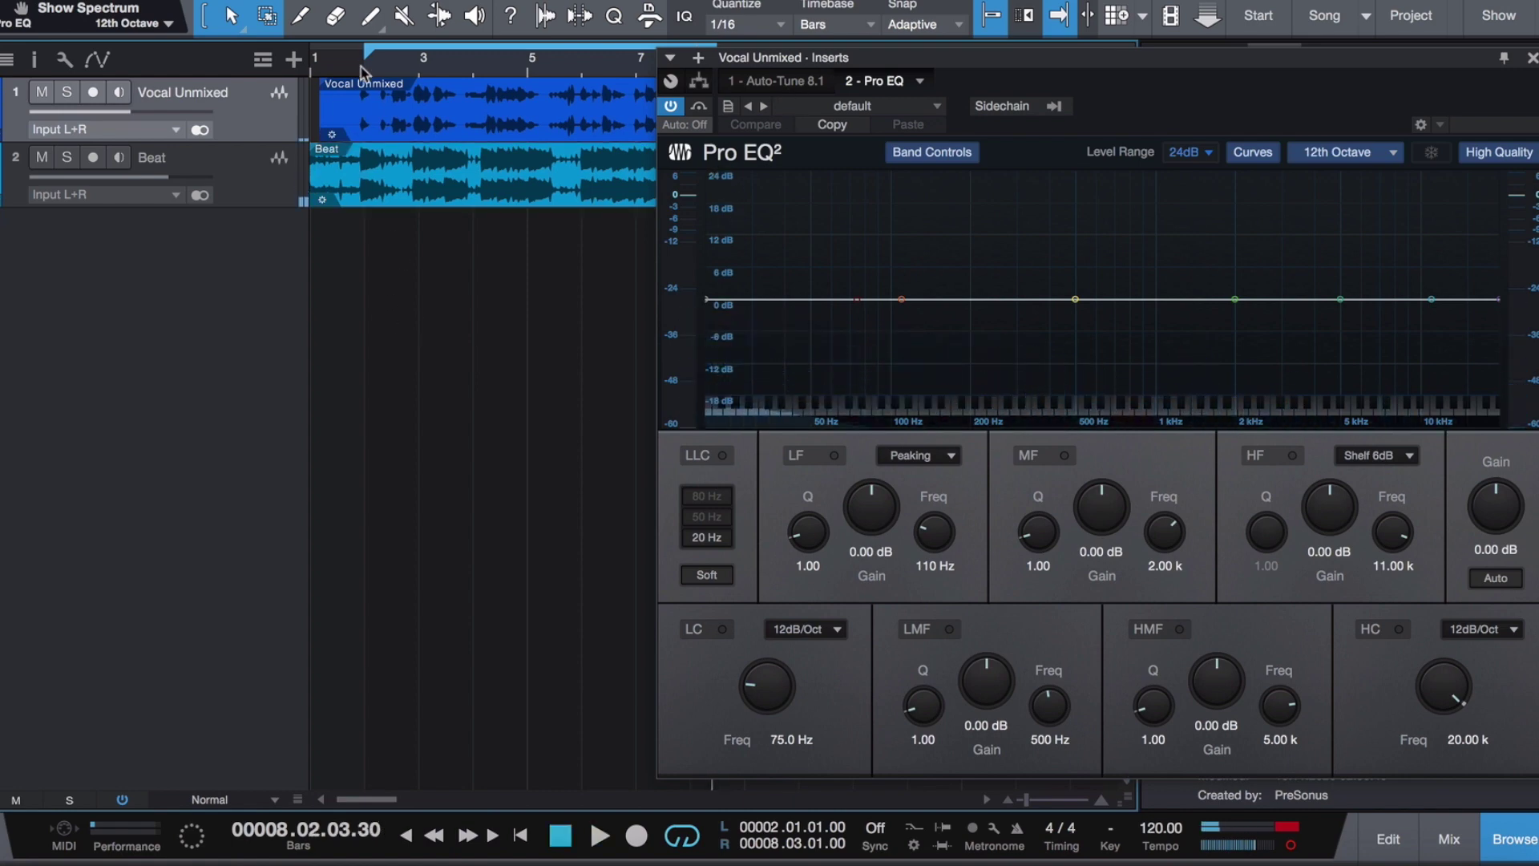
pyautogui.press('space')
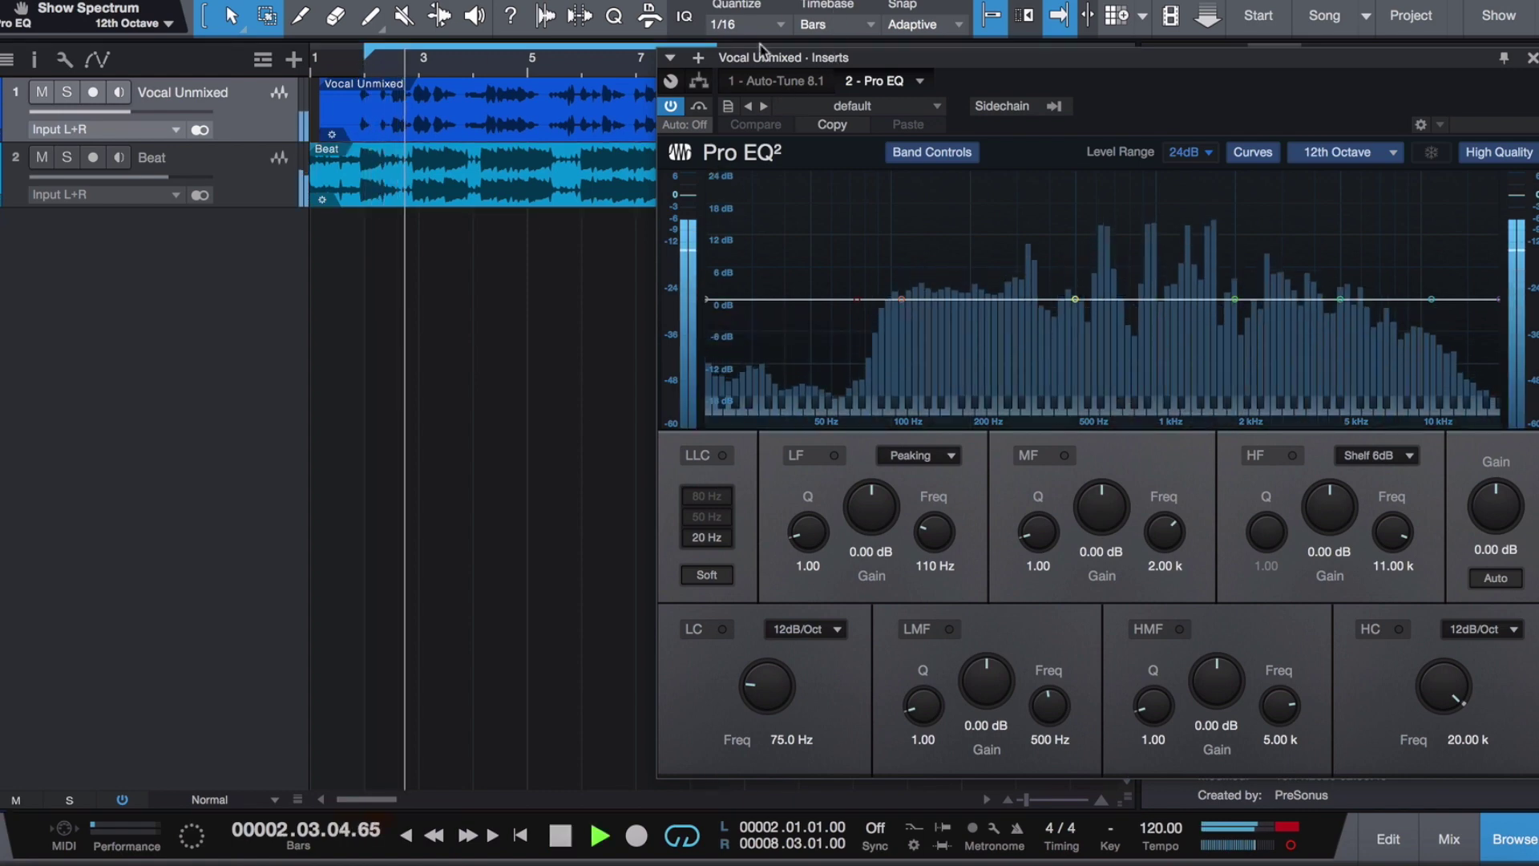
pyautogui.moveTo(842, 50); pyautogui.dragTo(596, 0)
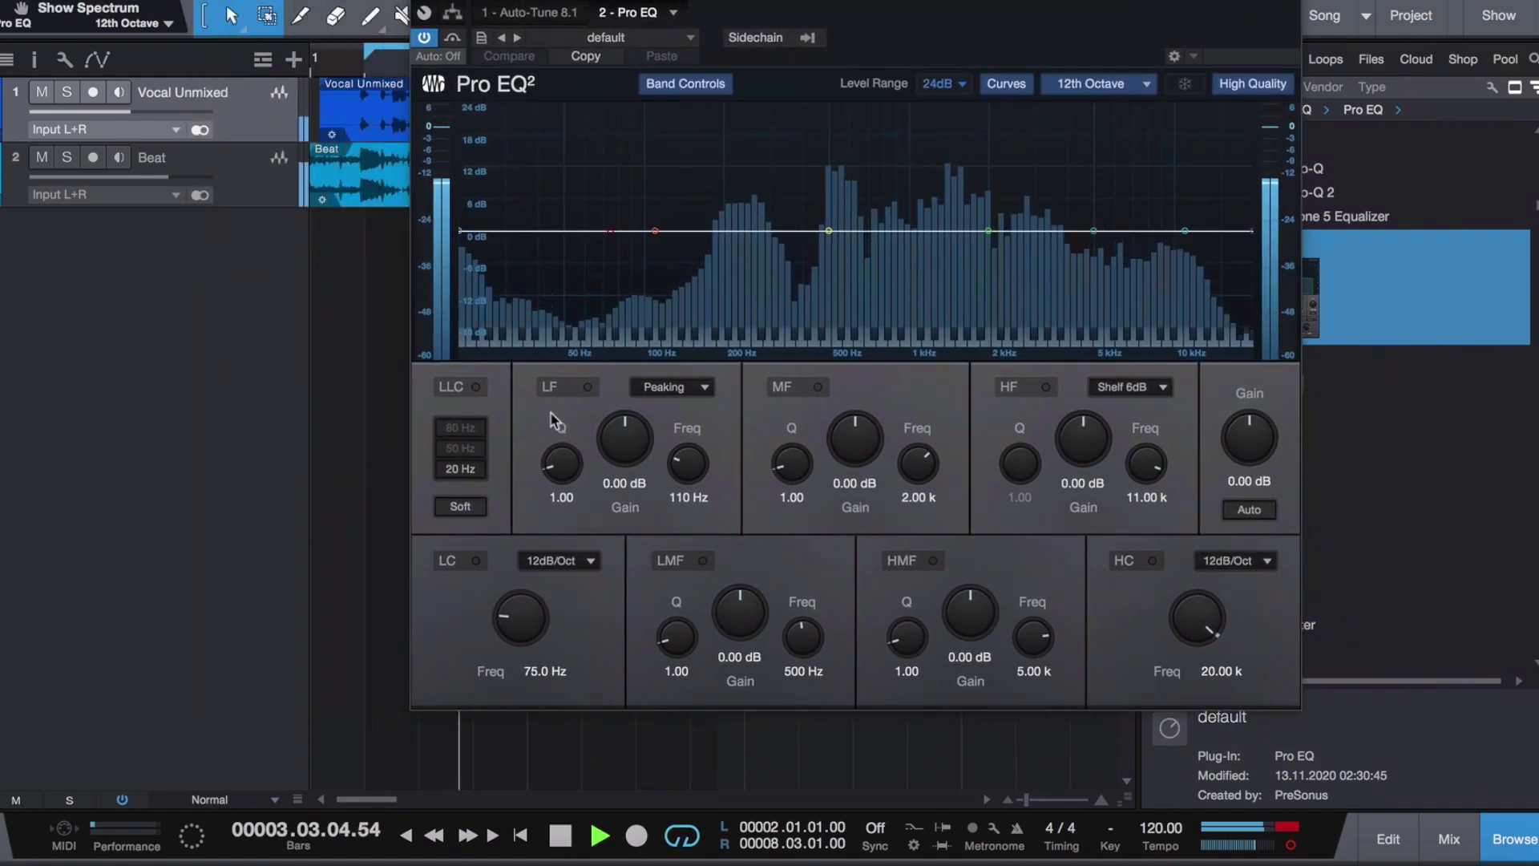
# - Enable a 161 Hz low cut and auto gain, and dip the LF band -0.79 dB at 145 Hz
pyautogui.click(476, 561)
pyautogui.moveTo(517, 637); pyautogui.dragTo(518, 605)
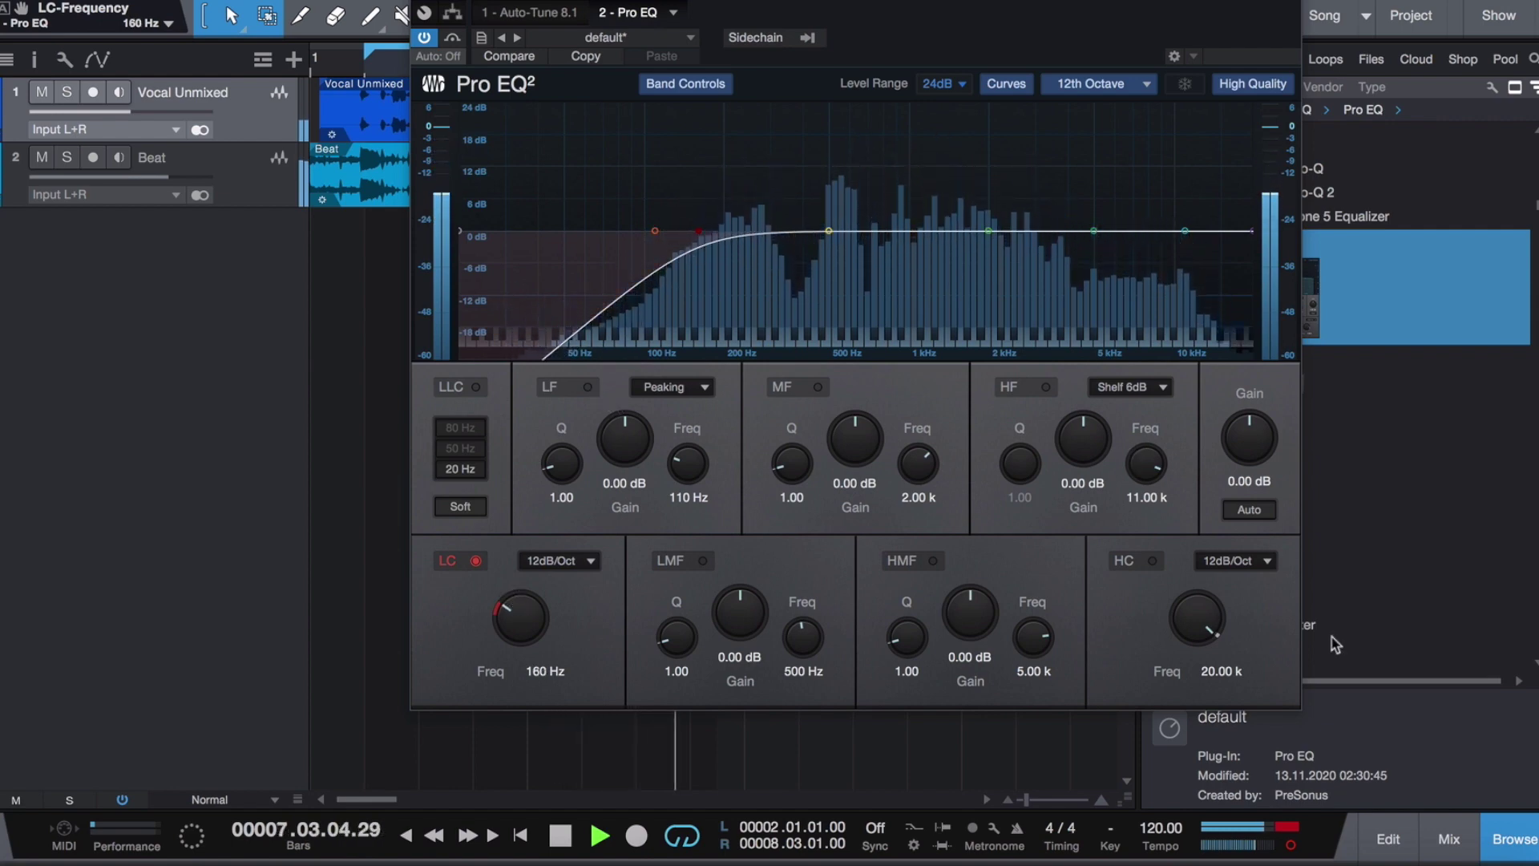
pyautogui.click(1251, 517)
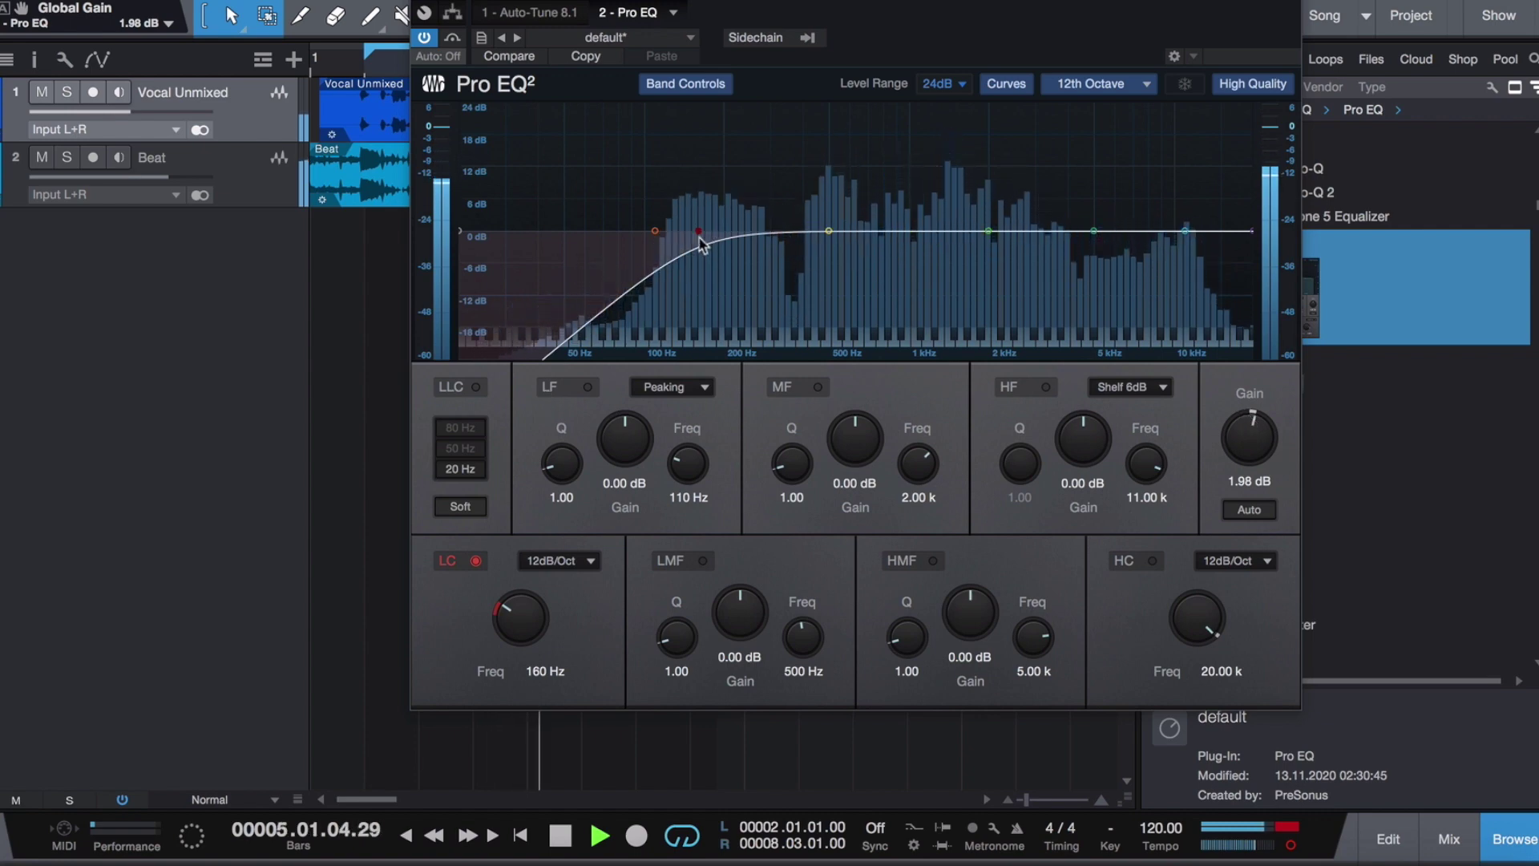
pyautogui.click(588, 387)
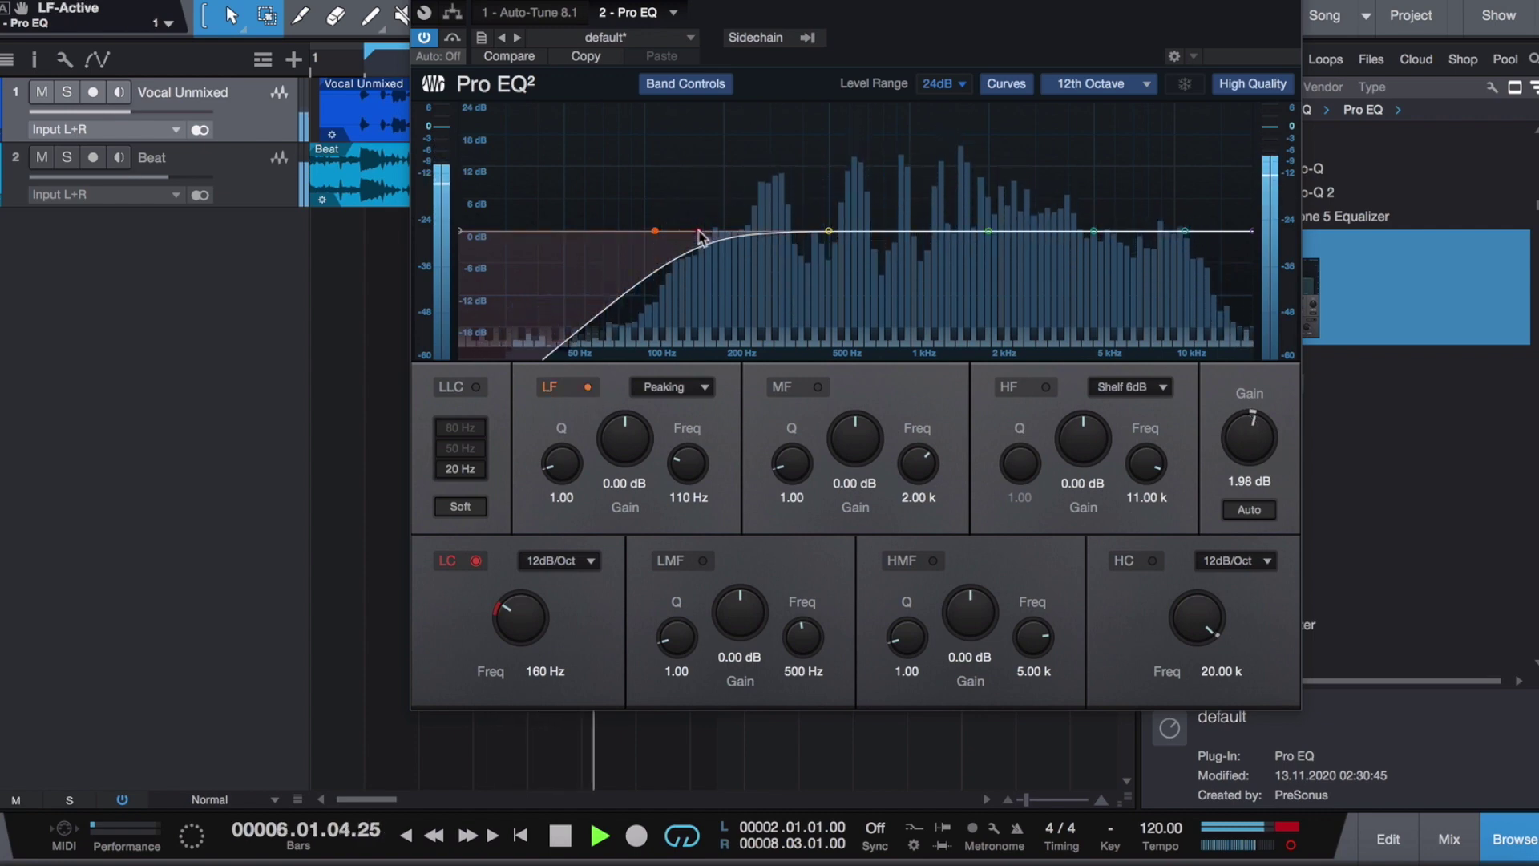
pyautogui.moveTo(657, 235)
pyautogui.mouseDown()
pyautogui.moveTo(678, 178)
pyautogui.moveTo(688, 238)
pyautogui.mouseUp()
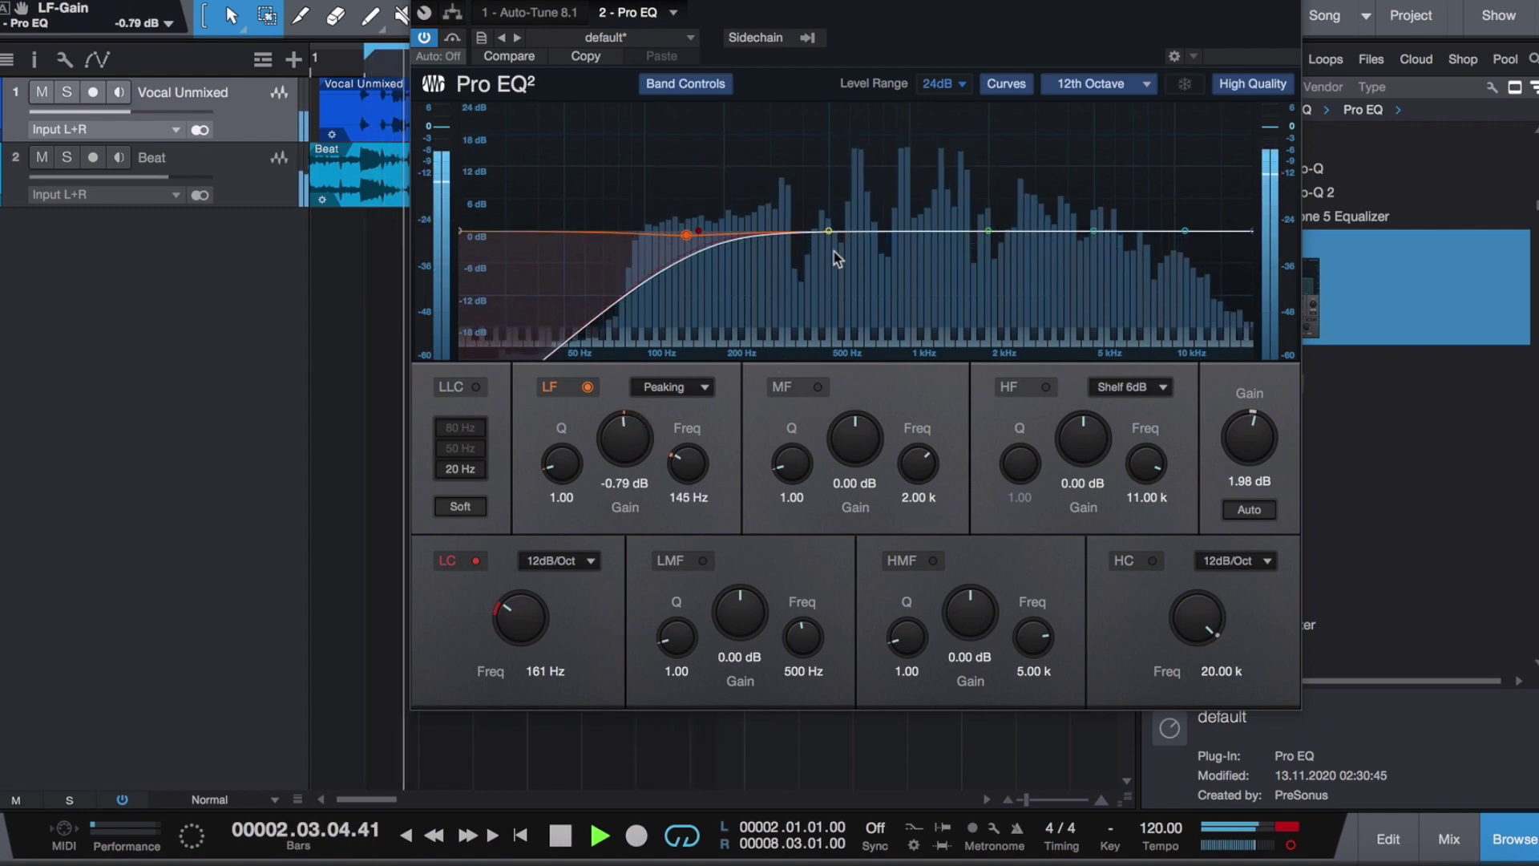
# - Boost 286 Hz, 3.46 kHz and ~11 kHz, set 0.90 dB output gain, then disarm the channel
pyautogui.moveTo(831, 232); pyautogui.dragTo(763, 224)
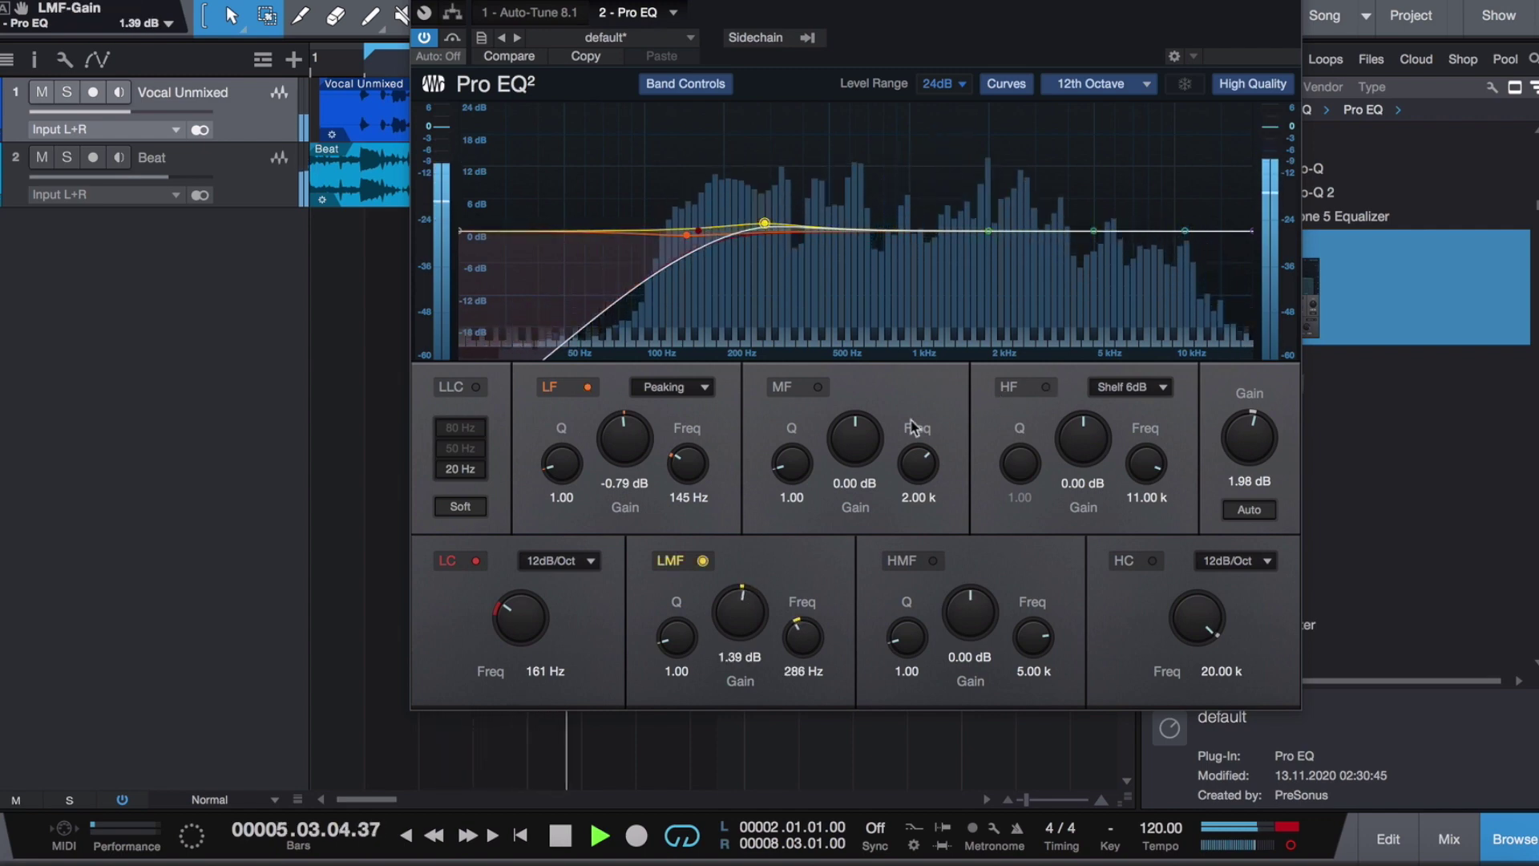
pyautogui.moveTo(988, 231); pyautogui.dragTo(1117, 218)
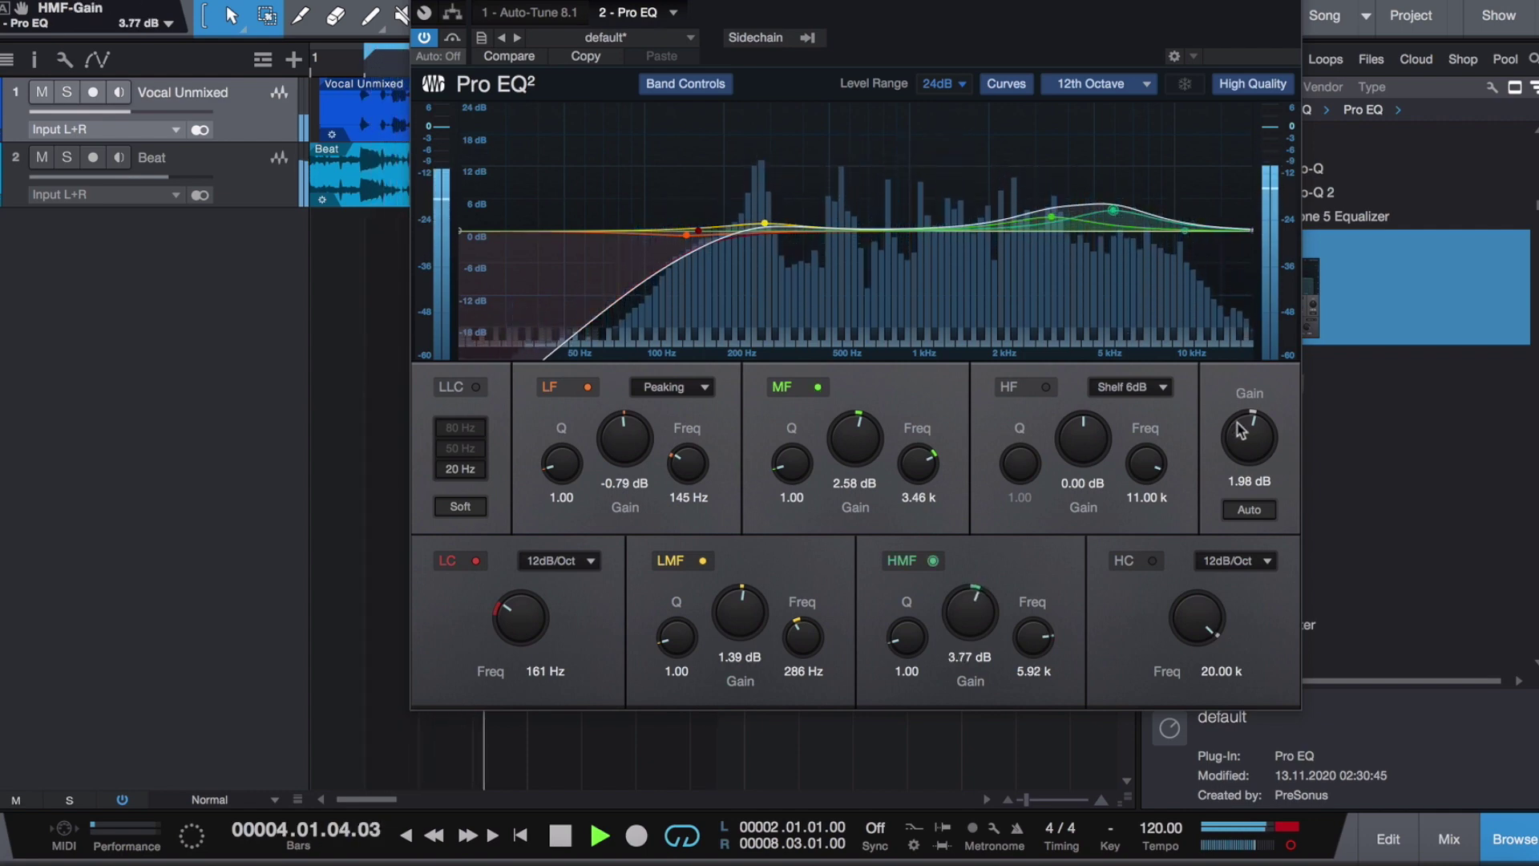
pyautogui.moveTo(1239, 425); pyautogui.dragTo(1237, 429)
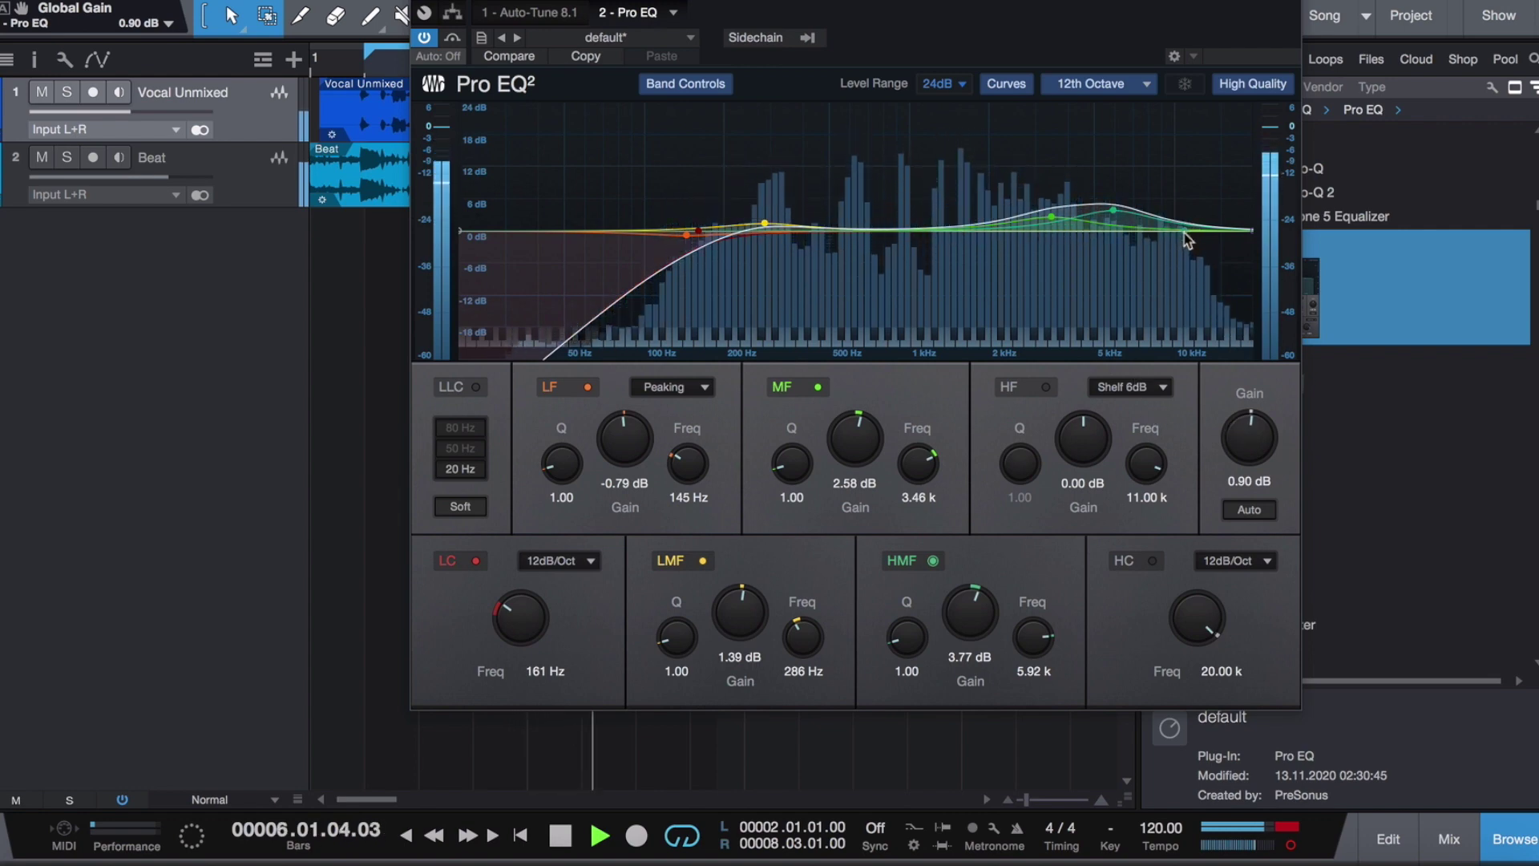
pyautogui.moveTo(1186, 231); pyautogui.dragTo(1186, 231)
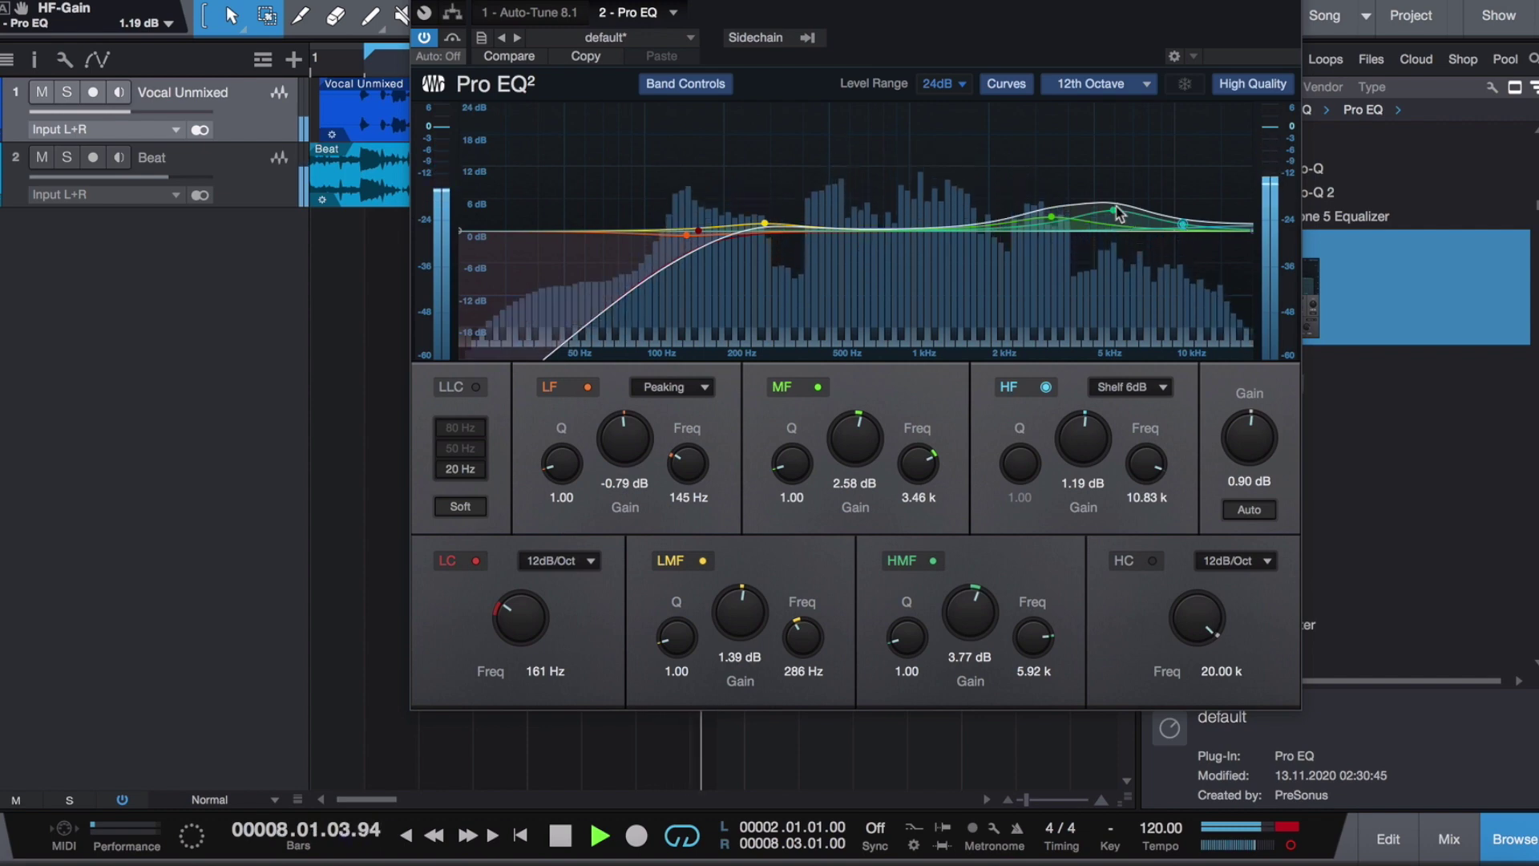
pyautogui.click(1448, 839)
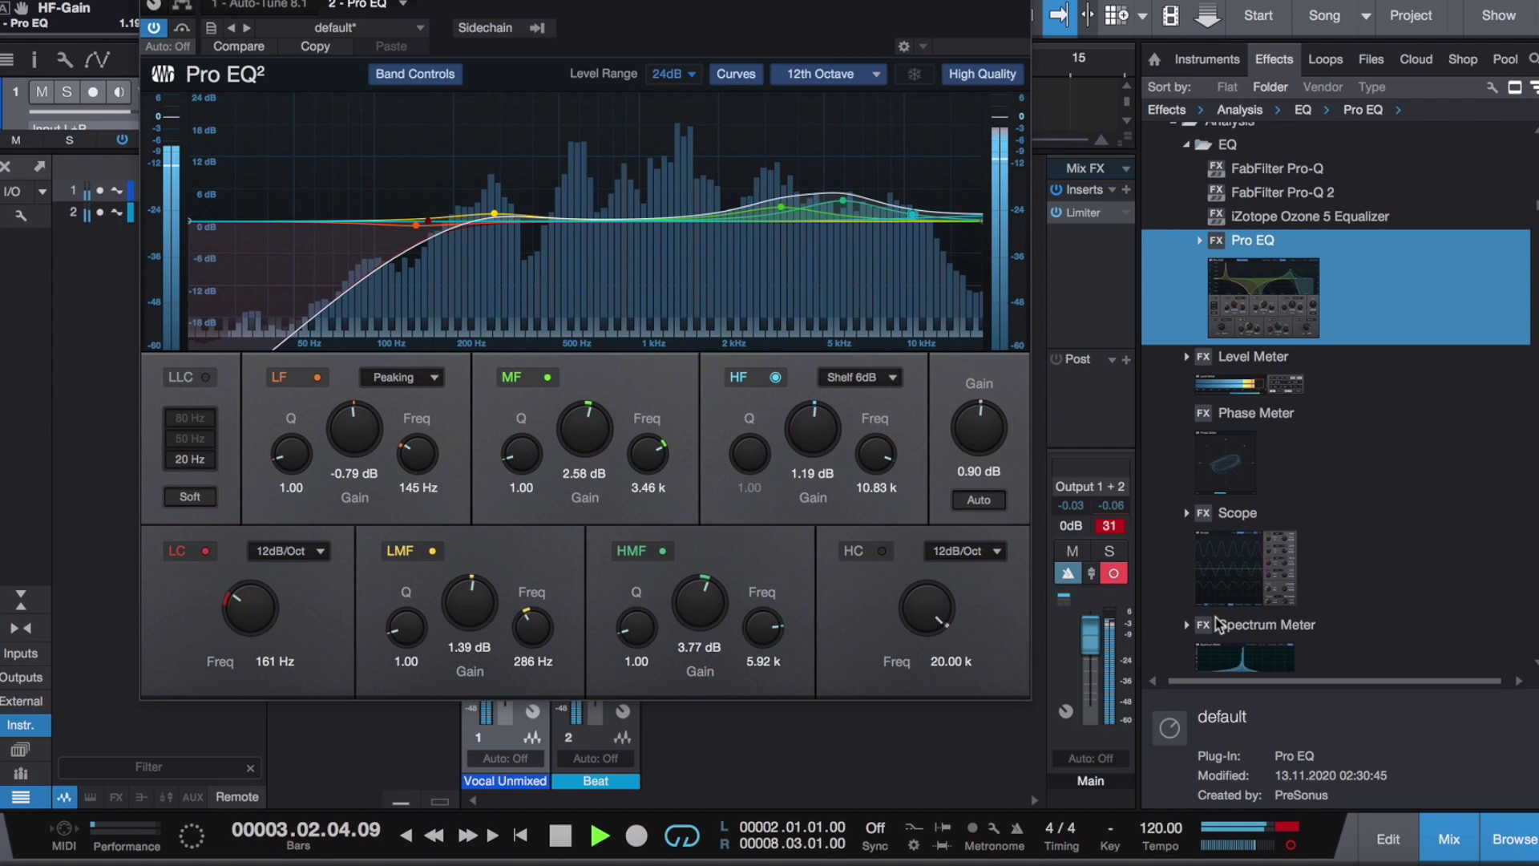
pyautogui.click(1114, 573)
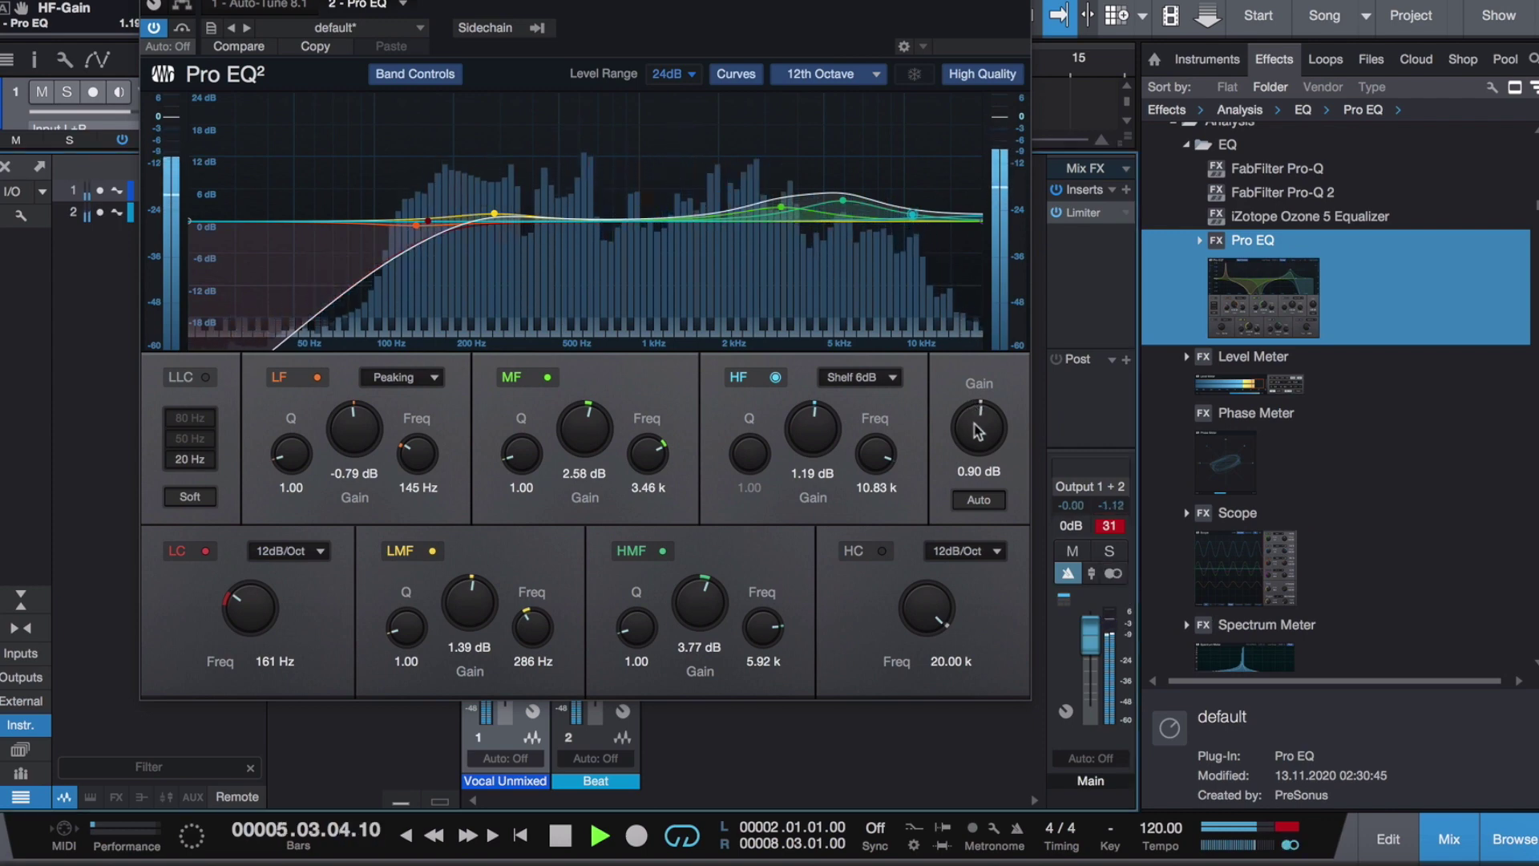
# - Raise EQ output gain to 1.44 dB, boost the high-mid band and lift the high shelf
pyautogui.moveTo(976, 428); pyautogui.dragTo(974, 420)
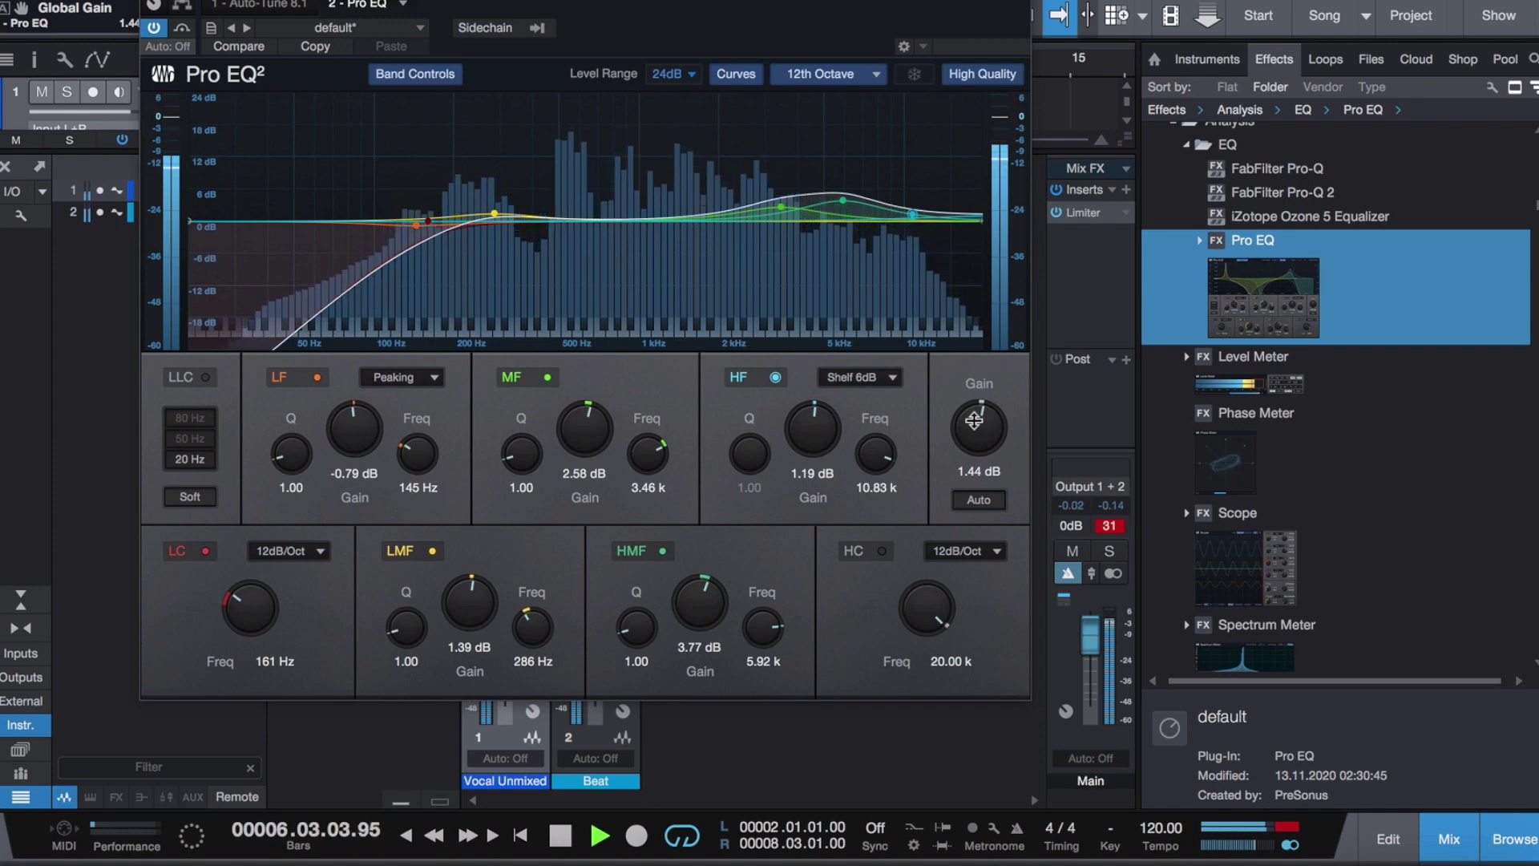
pyautogui.moveTo(843, 201); pyautogui.dragTo(791, 206)
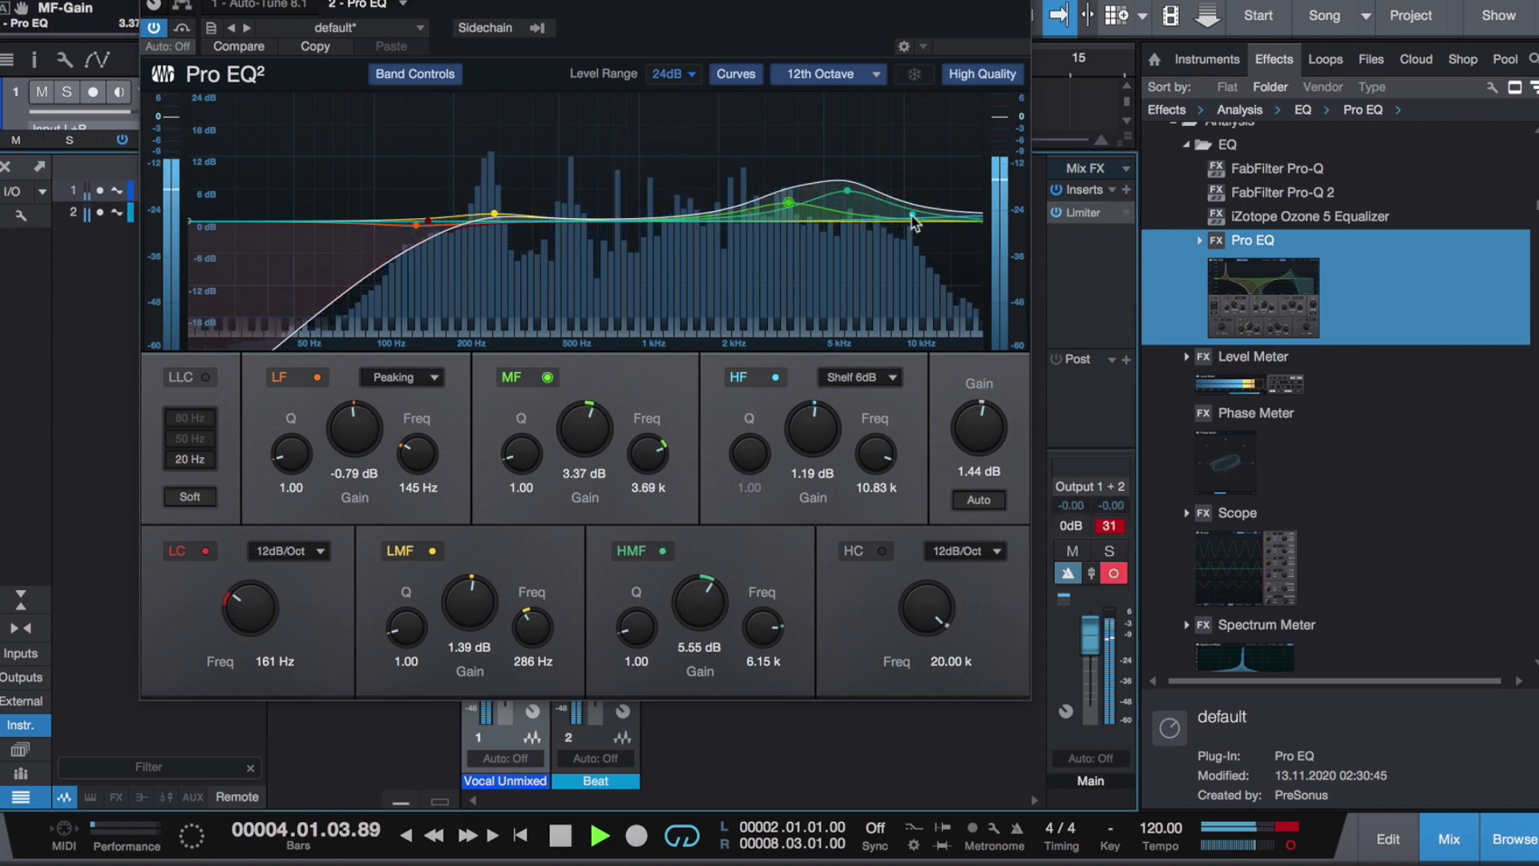
pyautogui.moveTo(914, 223); pyautogui.dragTo(887, 210)
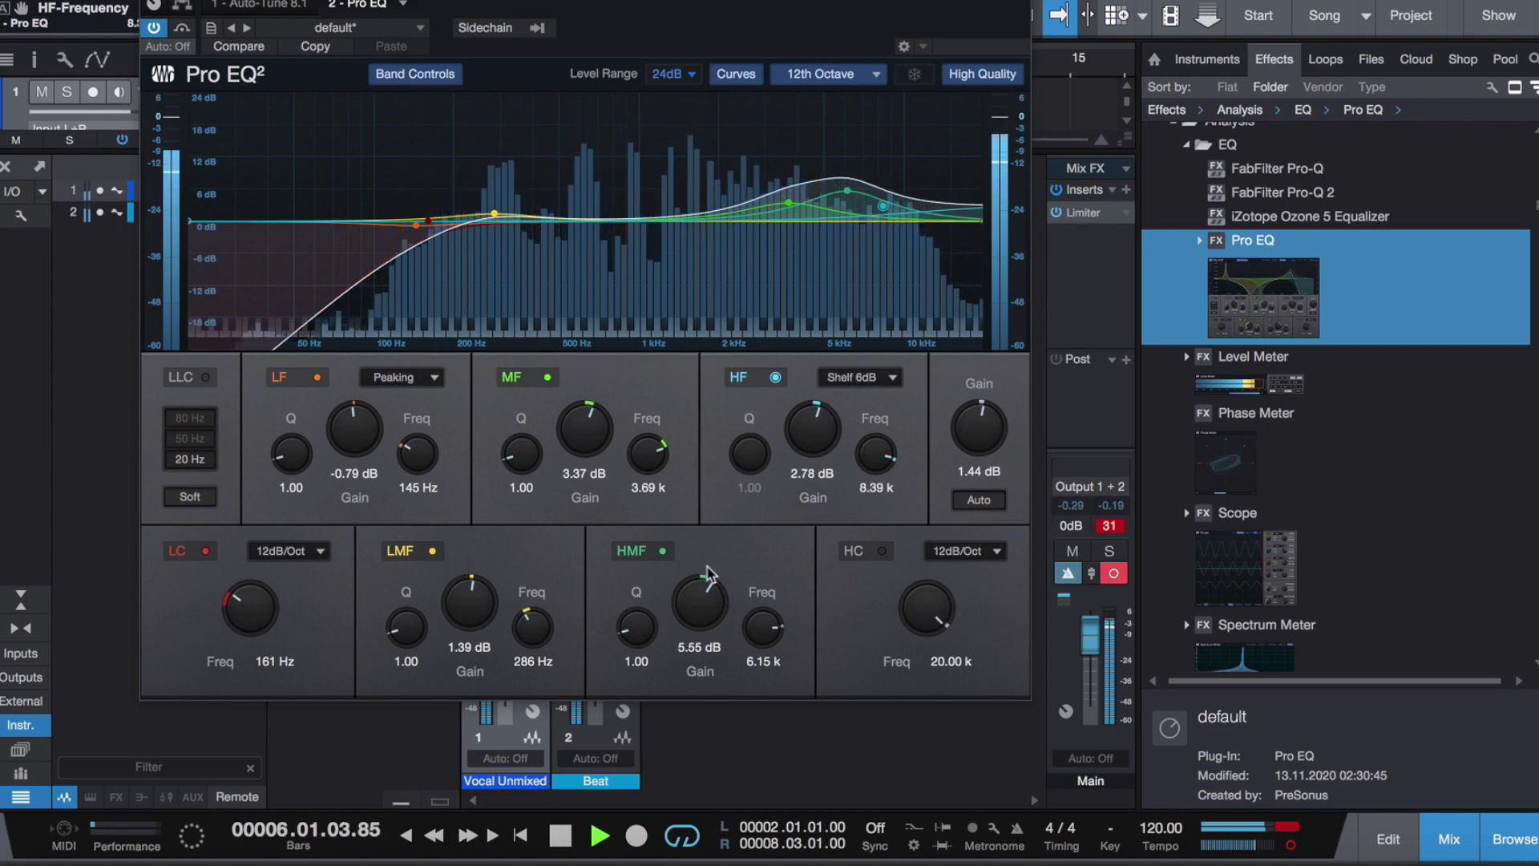
# - Set the high-mid band to Q 1.39 at 7.15 kHz, disarm the channel and stop playback
pyautogui.moveTo(646, 629)
pyautogui.mouseDown()
pyautogui.moveTo(643, 607)
pyautogui.moveTo(644, 620)
pyautogui.mouseUp()
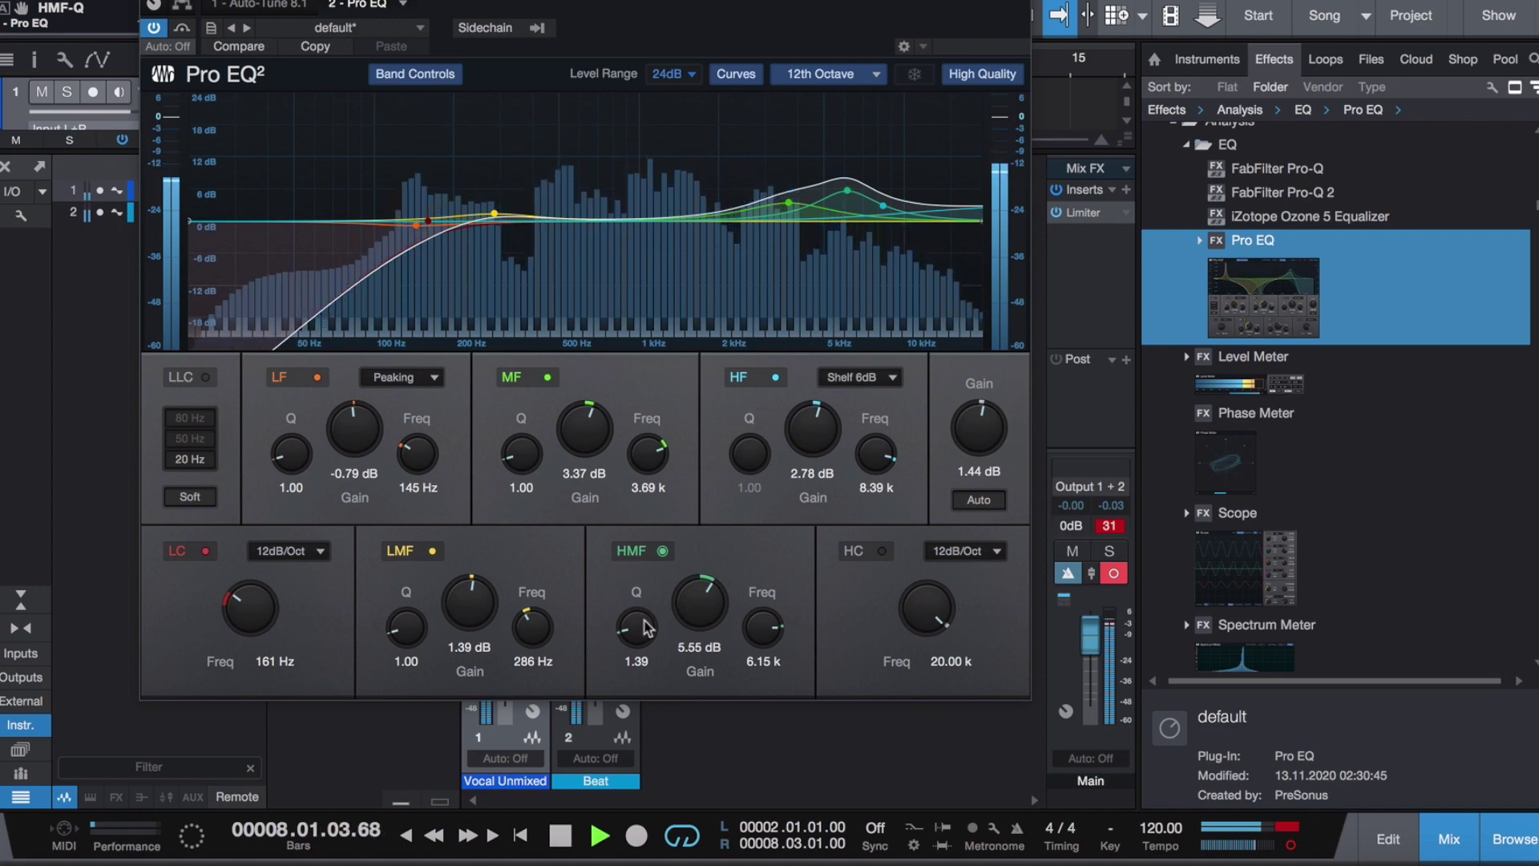
pyautogui.moveTo(850, 194)
pyautogui.mouseDown()
pyautogui.moveTo(874, 170)
pyautogui.moveTo(868, 196)
pyautogui.mouseUp()
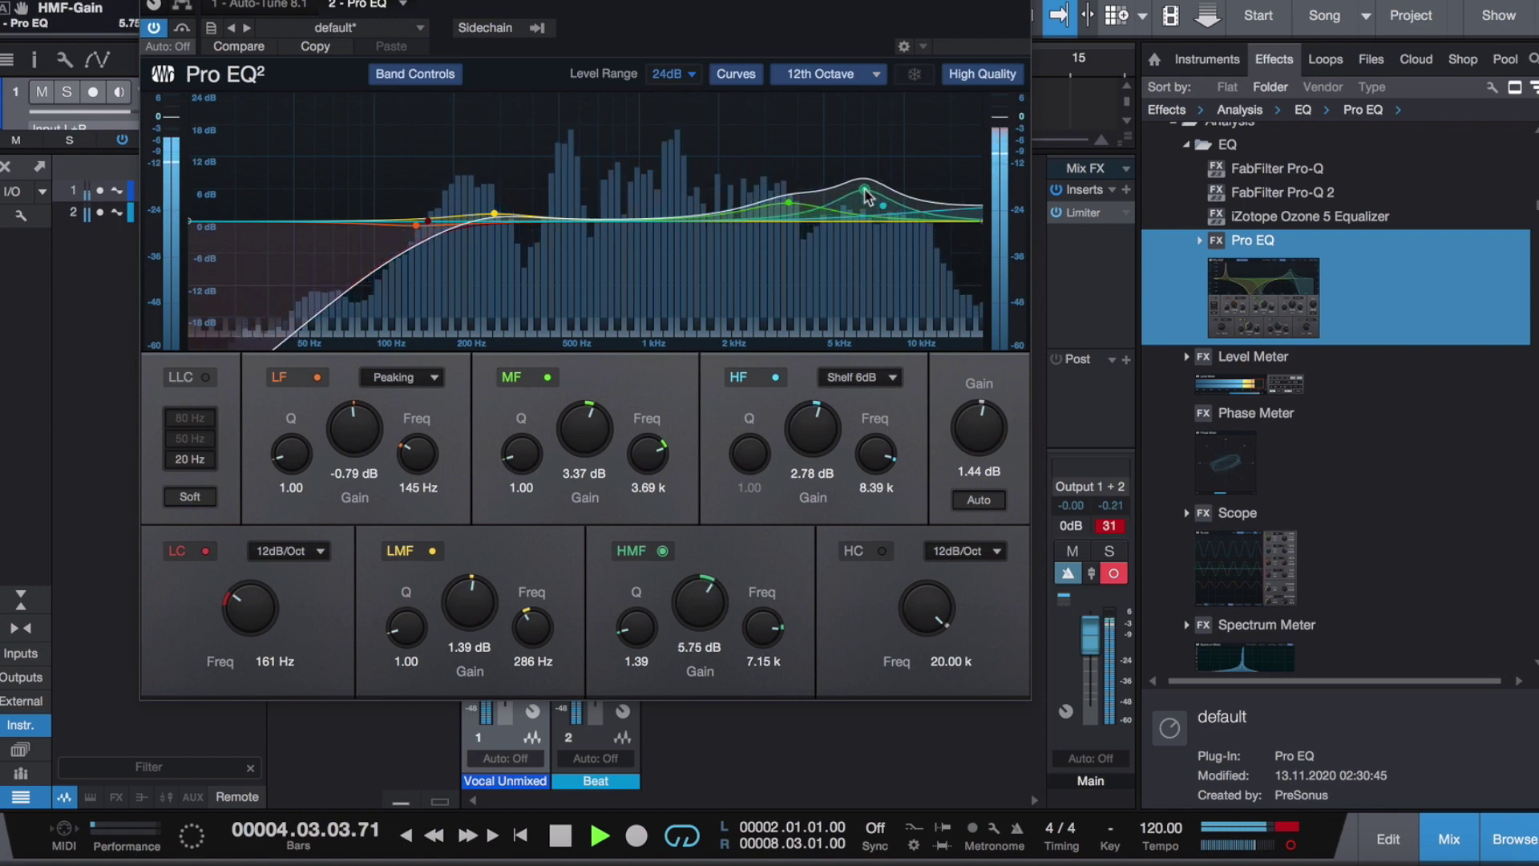
pyautogui.click(1115, 574)
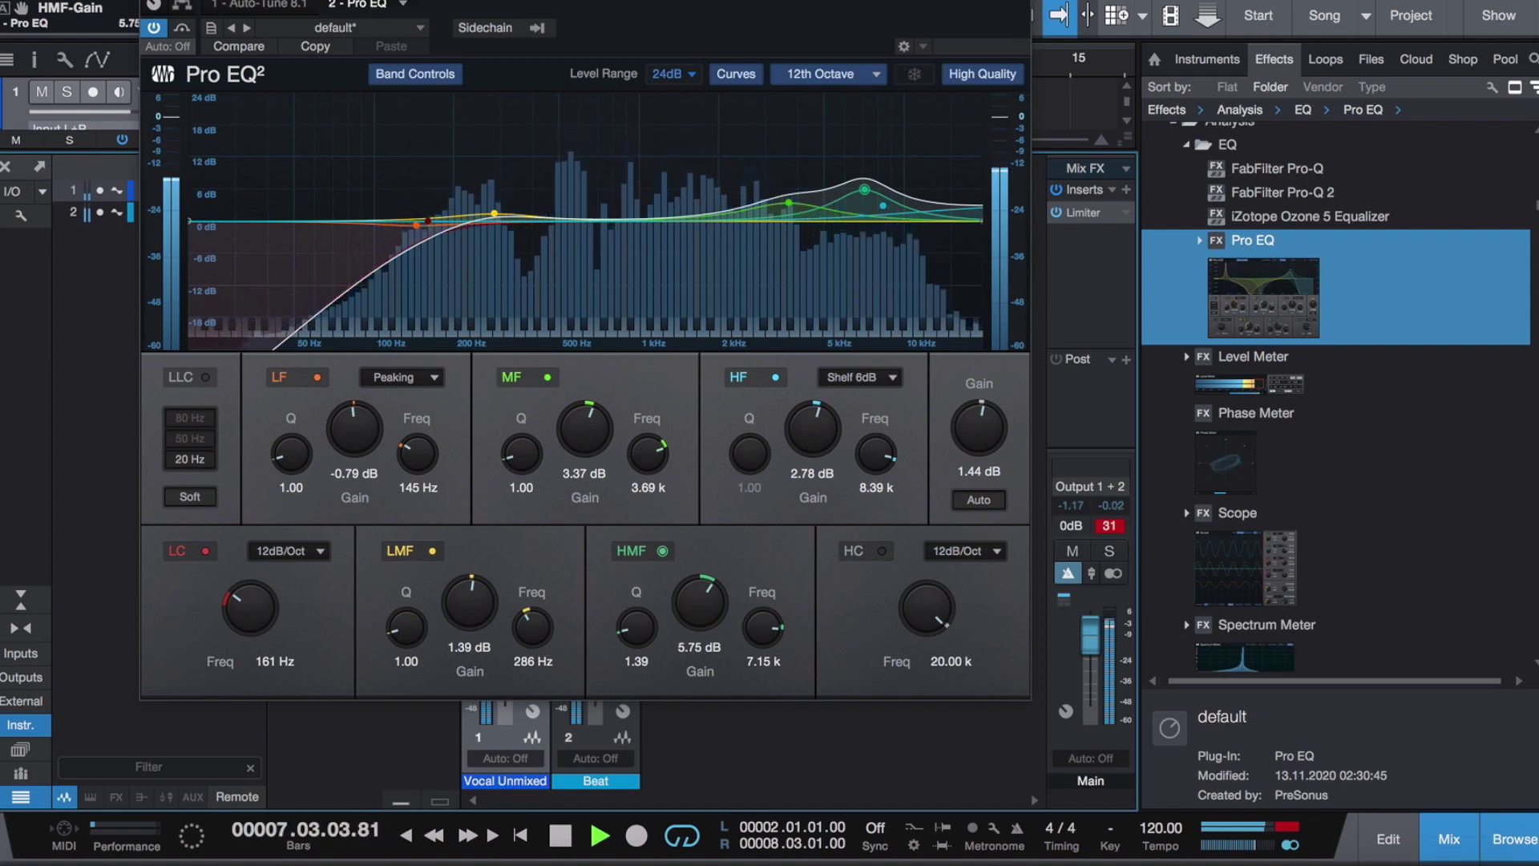
pyautogui.press('space')
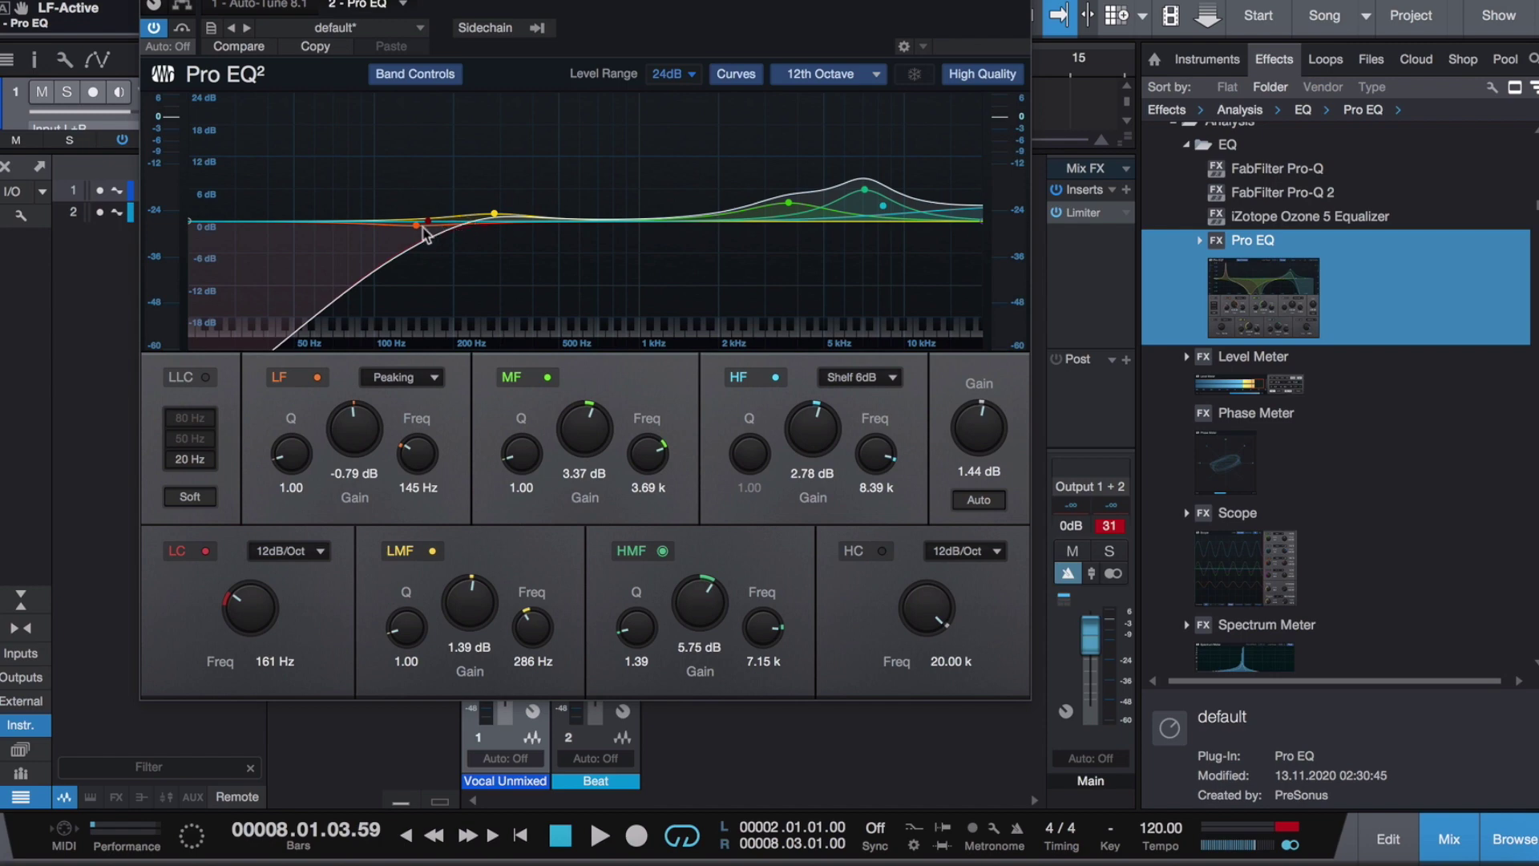
# - Move the LF band's dip to -1.19 dB at 167 Hz, just above the low cut
pyautogui.moveTo(422, 229)
pyautogui.mouseDown()
pyautogui.moveTo(421, 214)
pyautogui.moveTo(479, 207)
pyautogui.moveTo(472, 234)
pyautogui.moveTo(432, 229)
pyautogui.mouseUp()
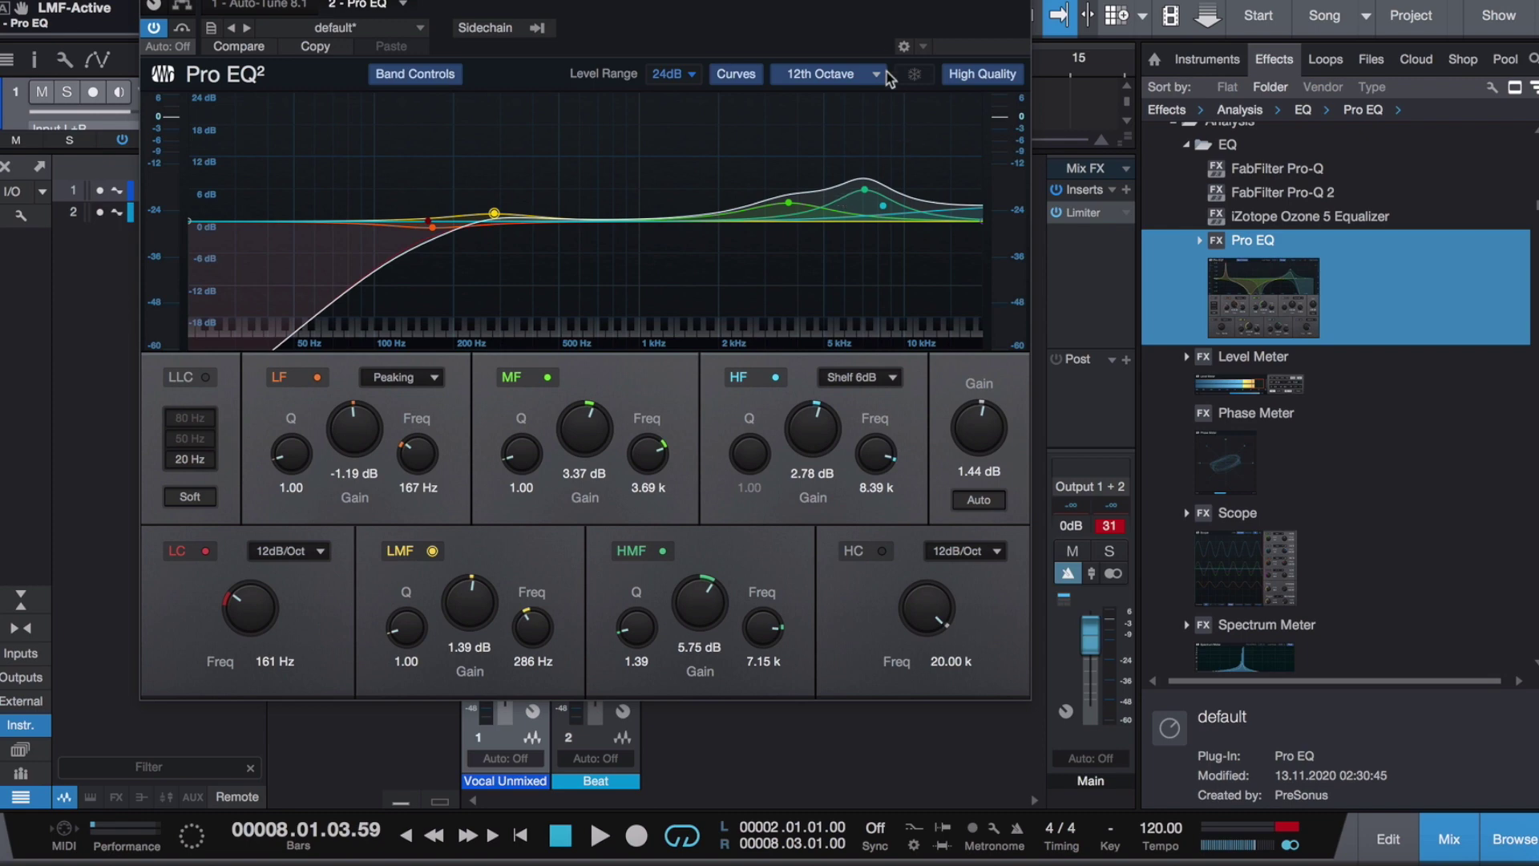
# - Move the Pro EQ window slightly down and to the right
pyautogui.moveTo(866, 6)
pyautogui.mouseDown()
pyautogui.moveTo(894, 80)
pyautogui.moveTo(895, 4)
pyautogui.mouseUp()
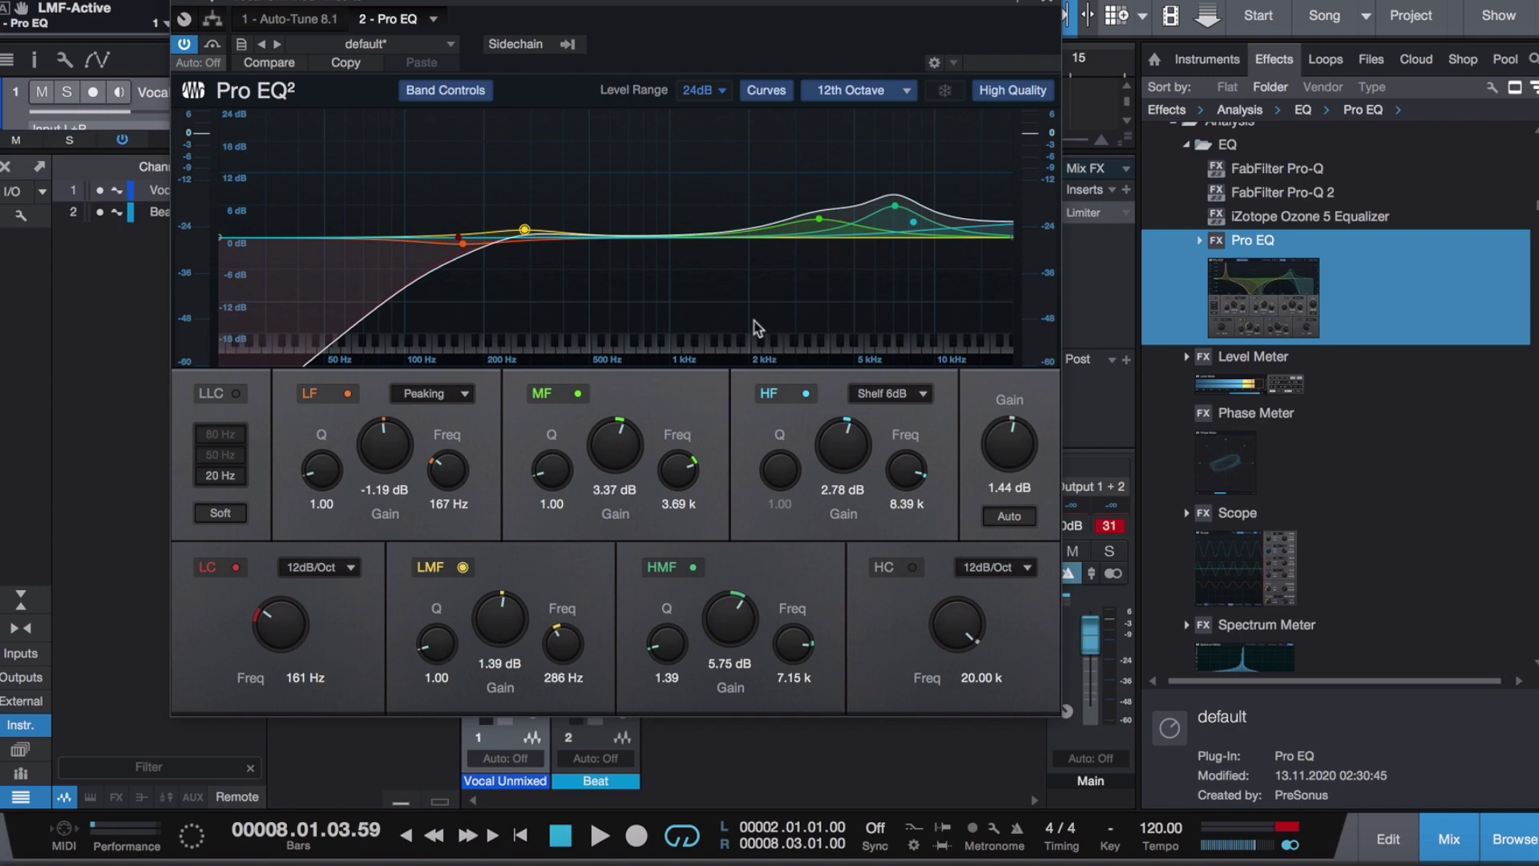
pyautogui.click(578, 394)
pyautogui.click(693, 568)
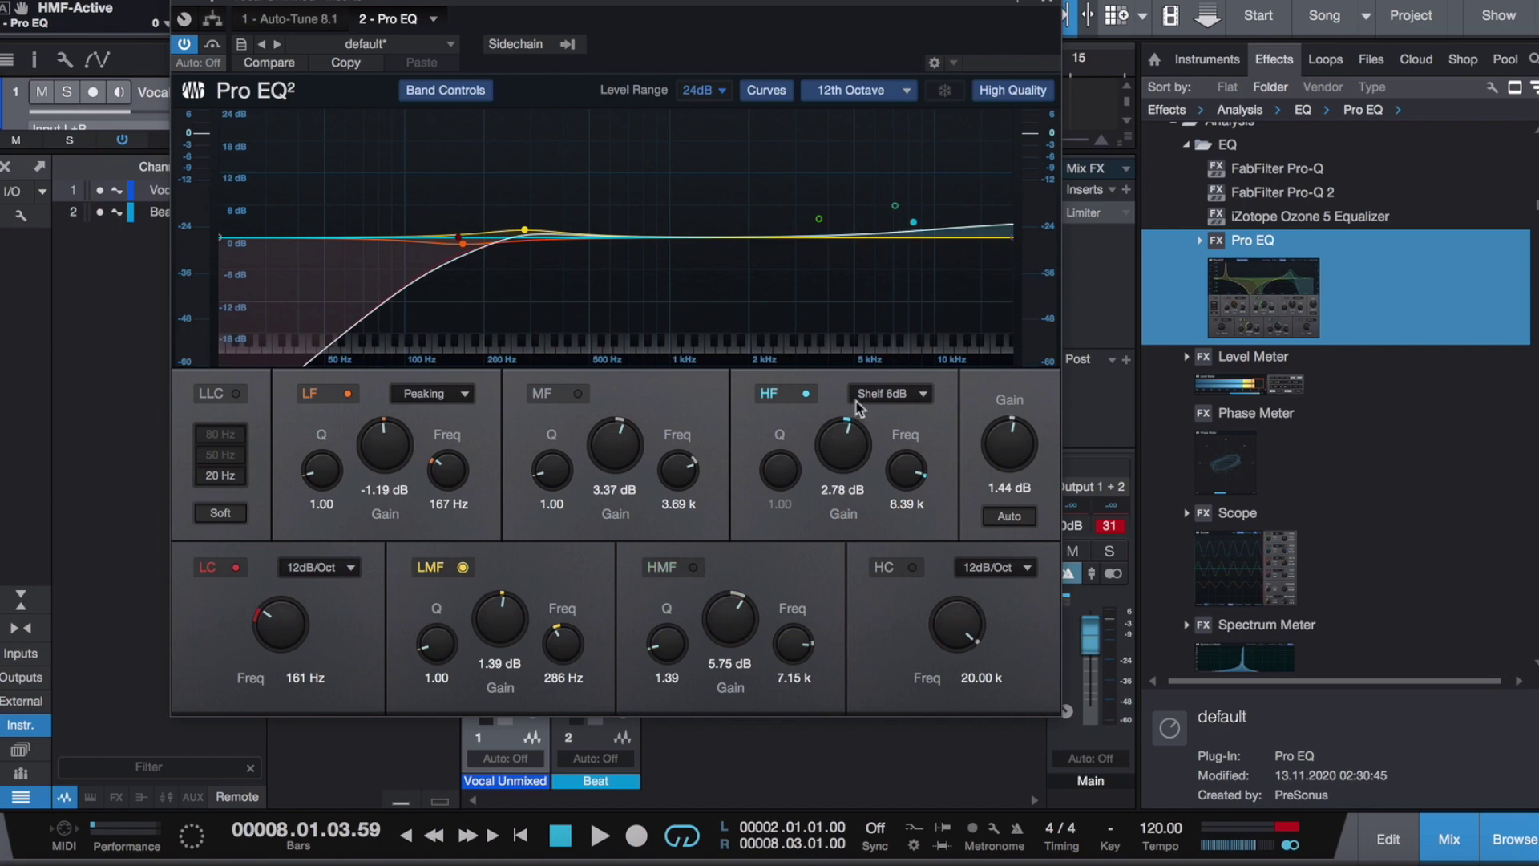
pyautogui.click(806, 393)
pyautogui.press('space')
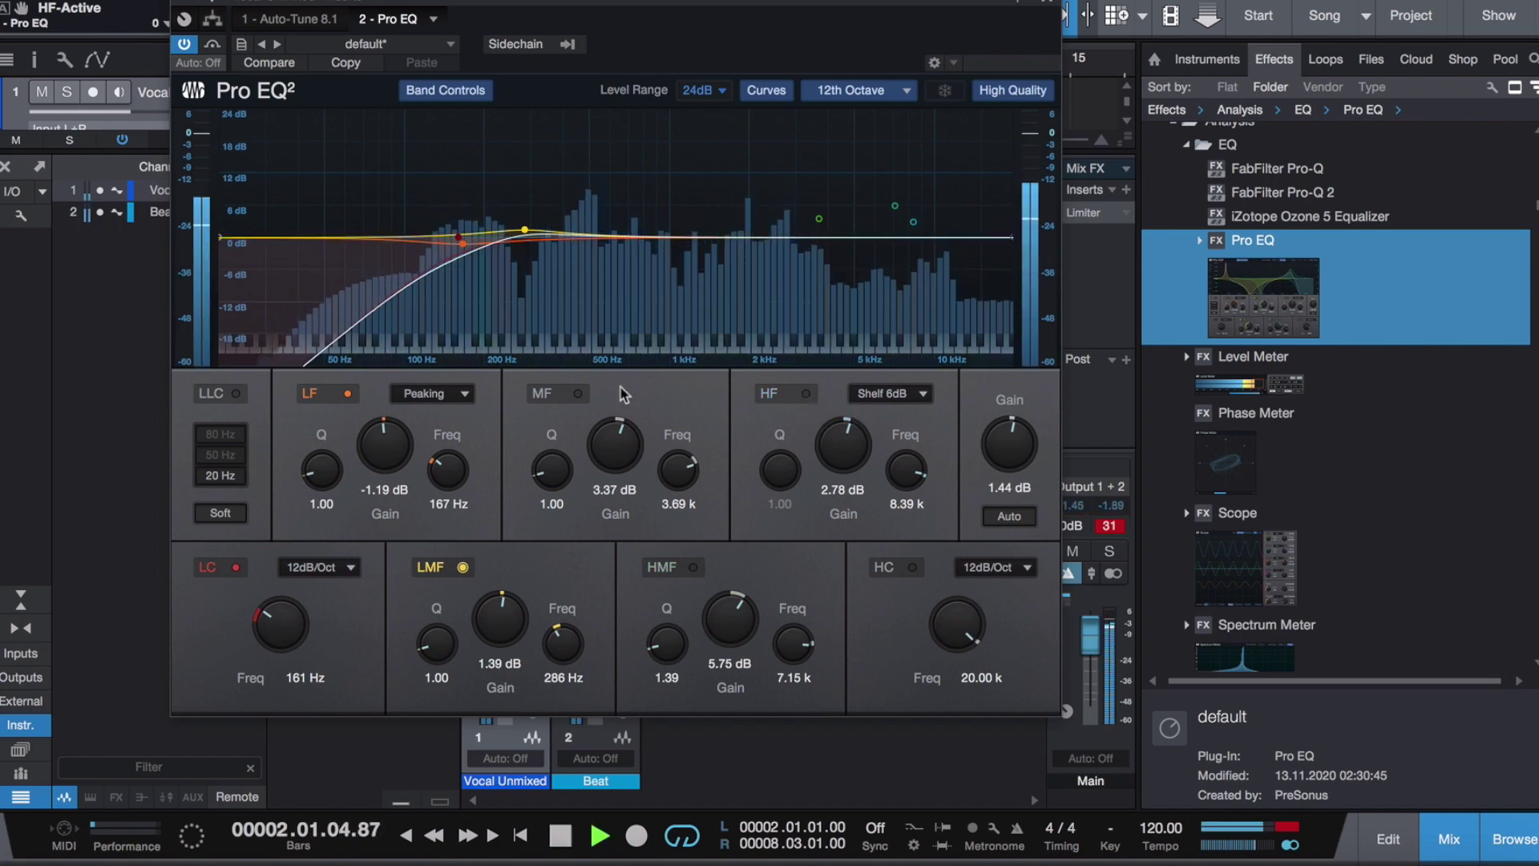
pyautogui.click(578, 393)
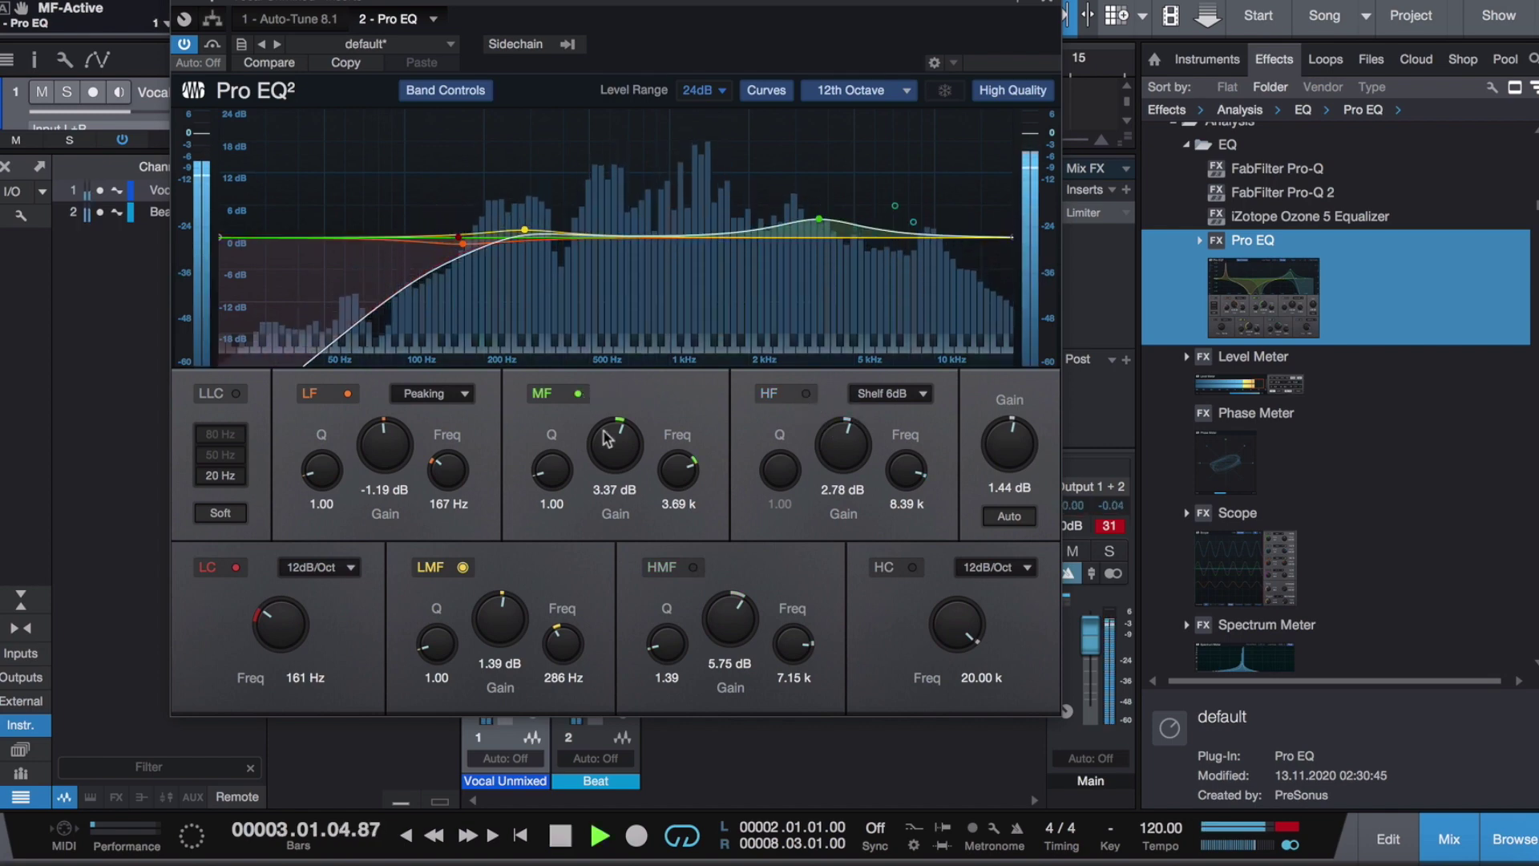
pyautogui.click(692, 568)
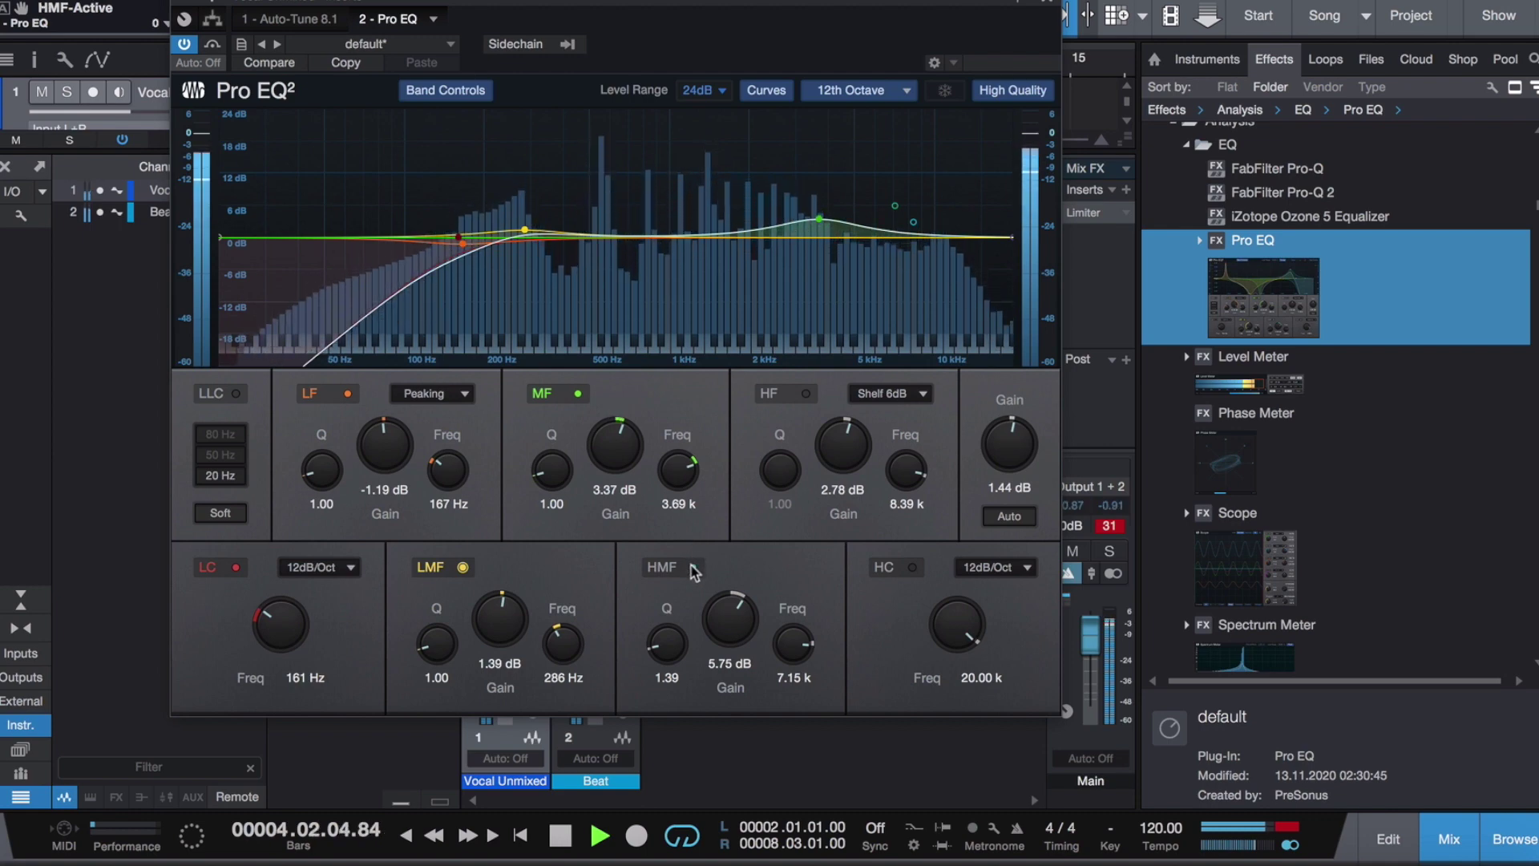
pyautogui.click(806, 394)
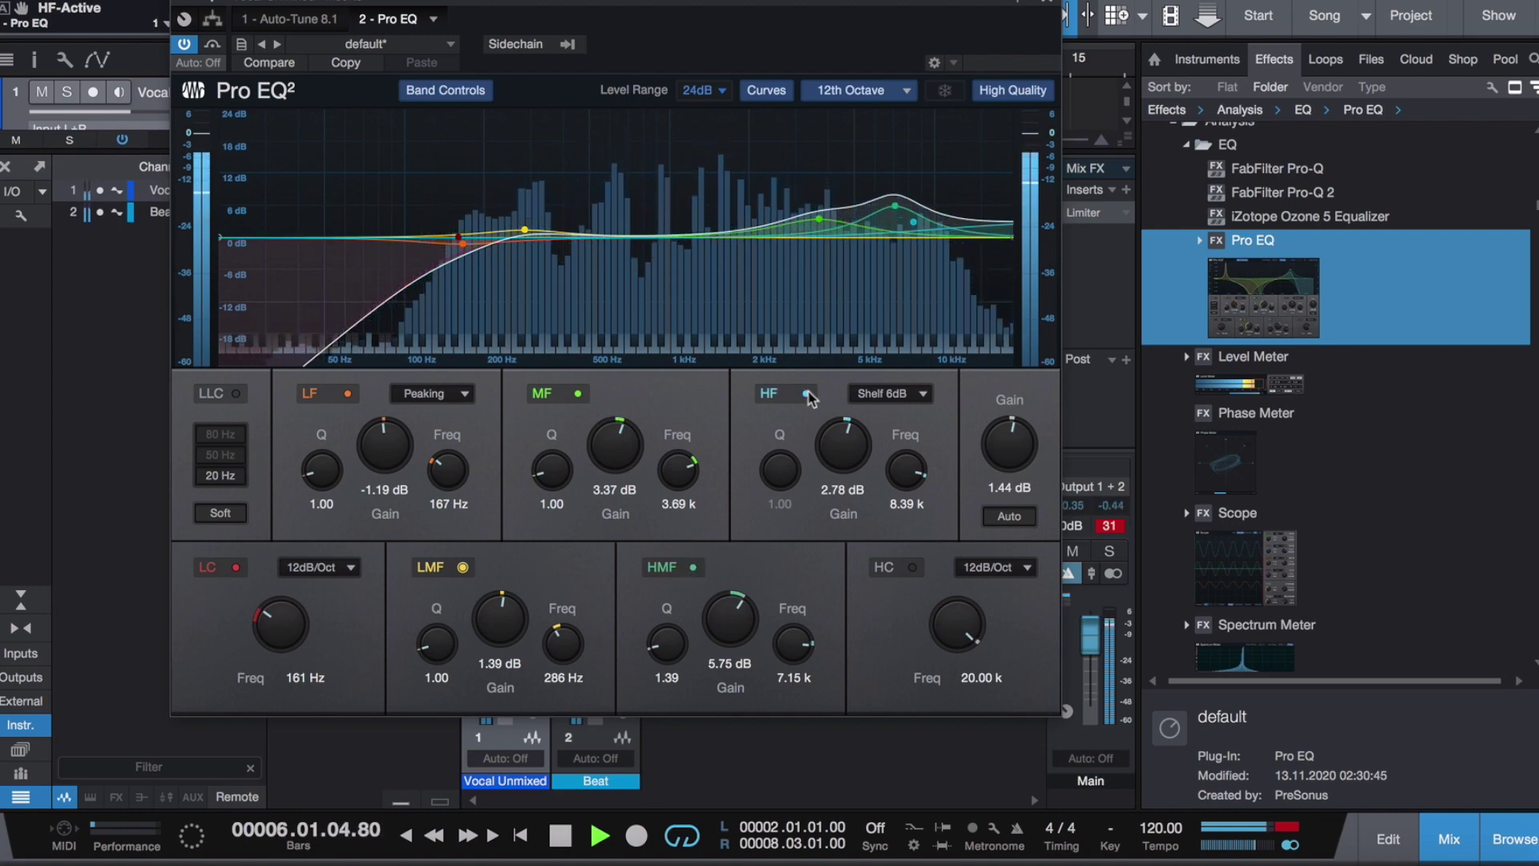
pyautogui.click(806, 394)
pyautogui.click(806, 394)
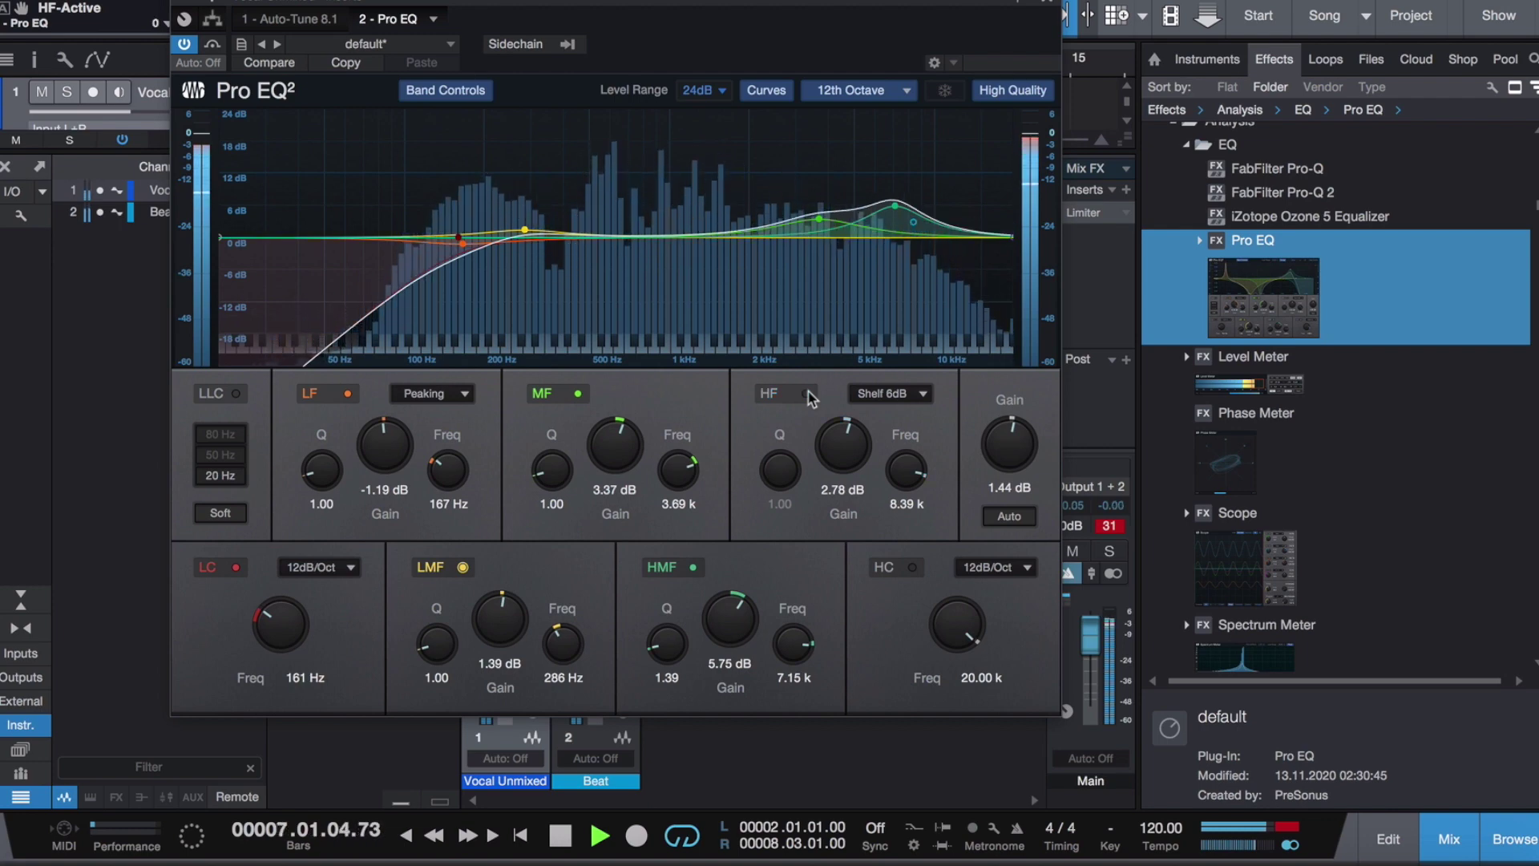